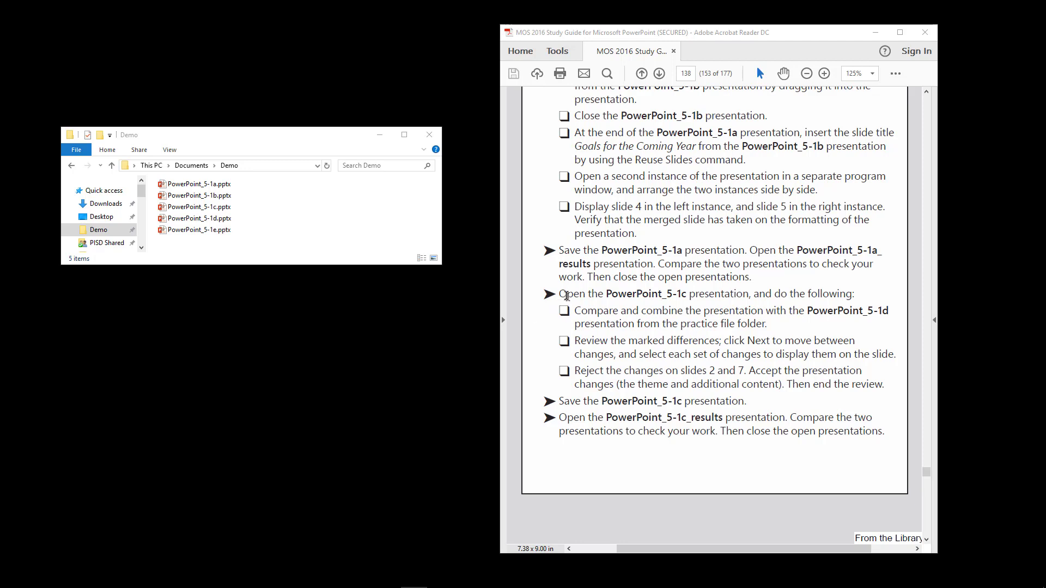
Open PowerPoint_5-1c.pptx from File Explorer and enable editing of the 11-slide Annual Meeting deck
drag(560, 296, 719, 369)
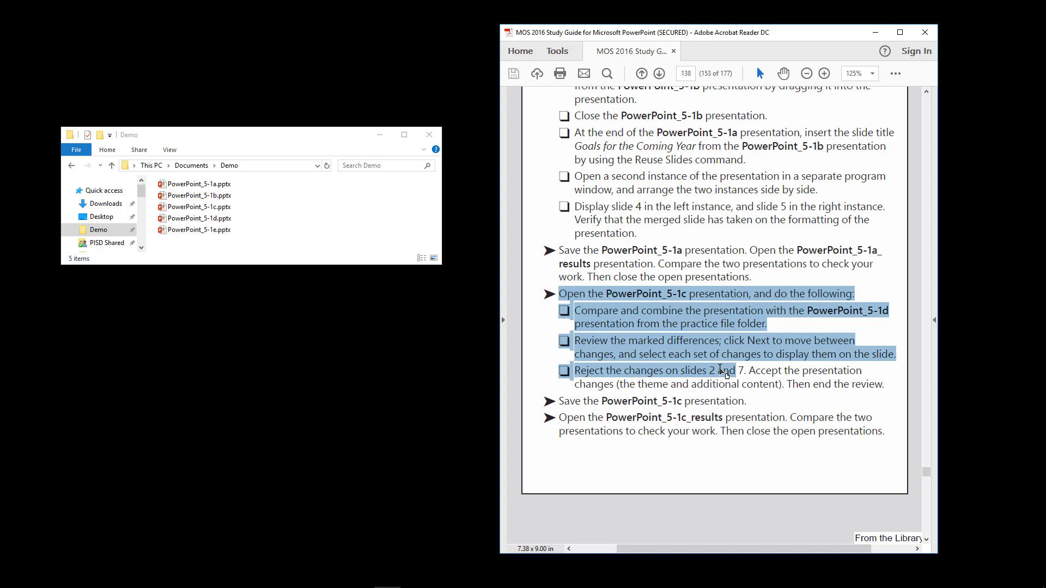
click(678, 312)
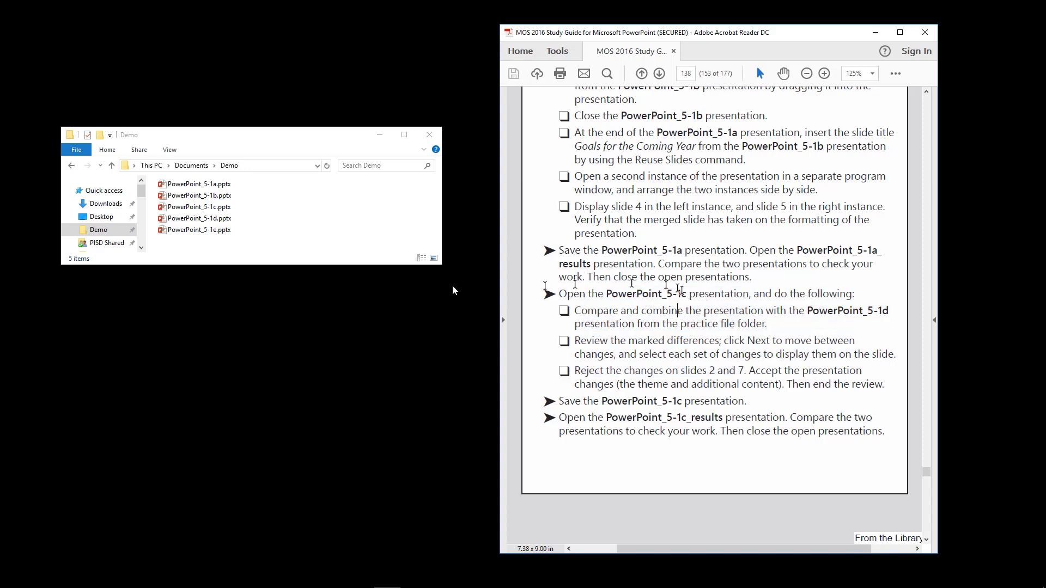
click(188, 209)
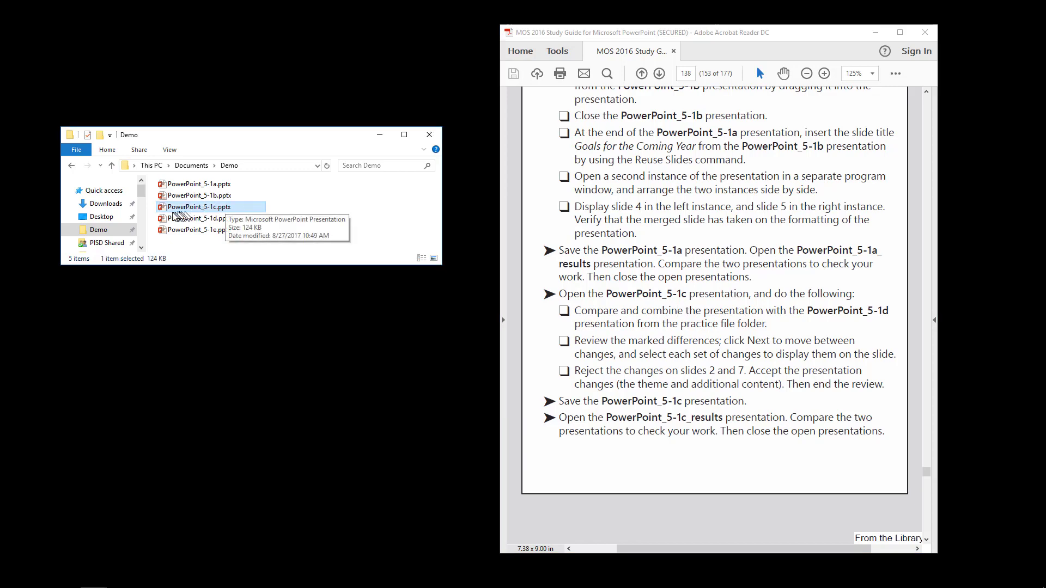
double_click(165, 211)
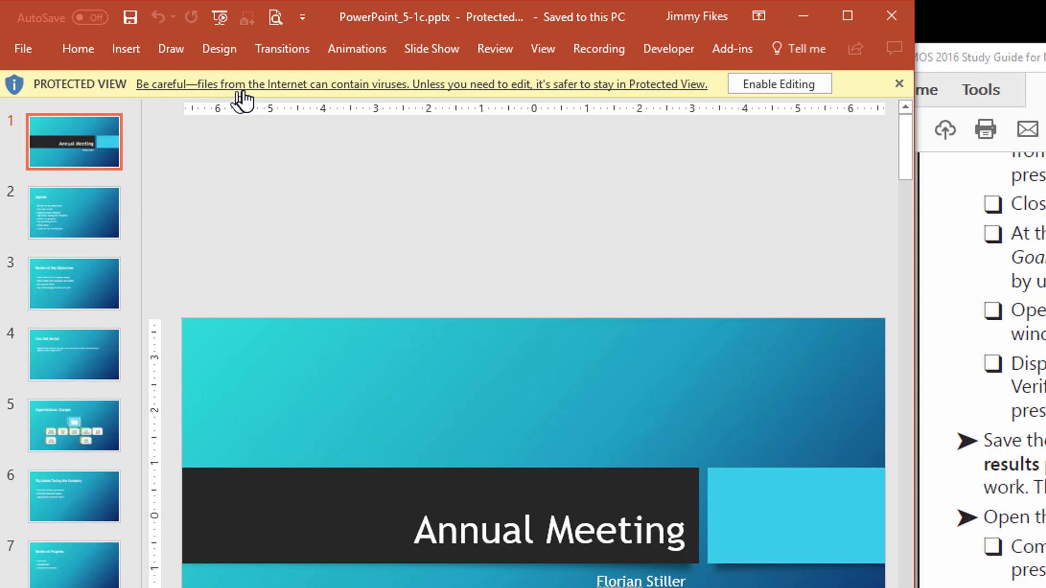
click(768, 83)
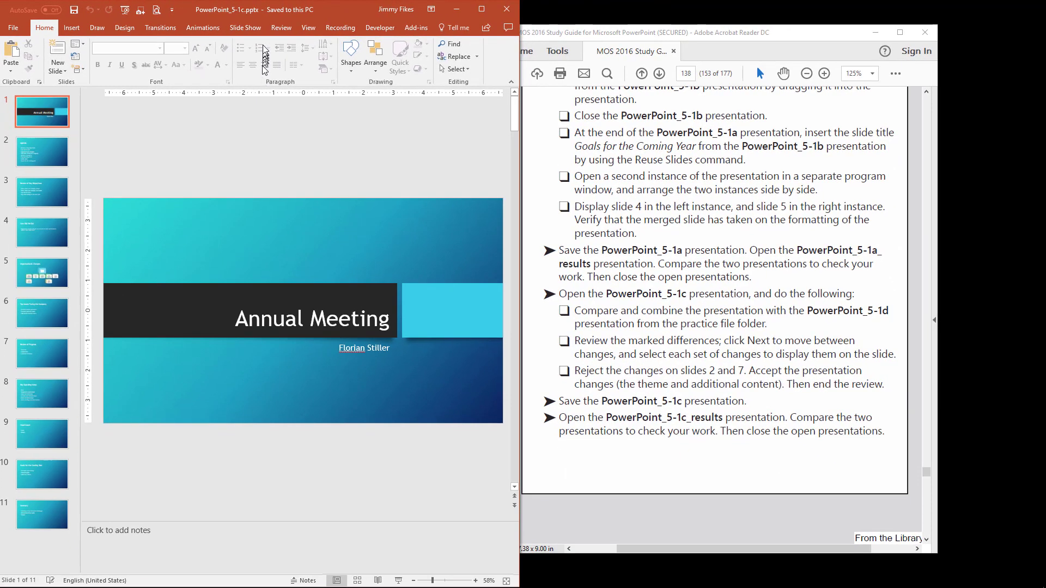
click(660, 296)
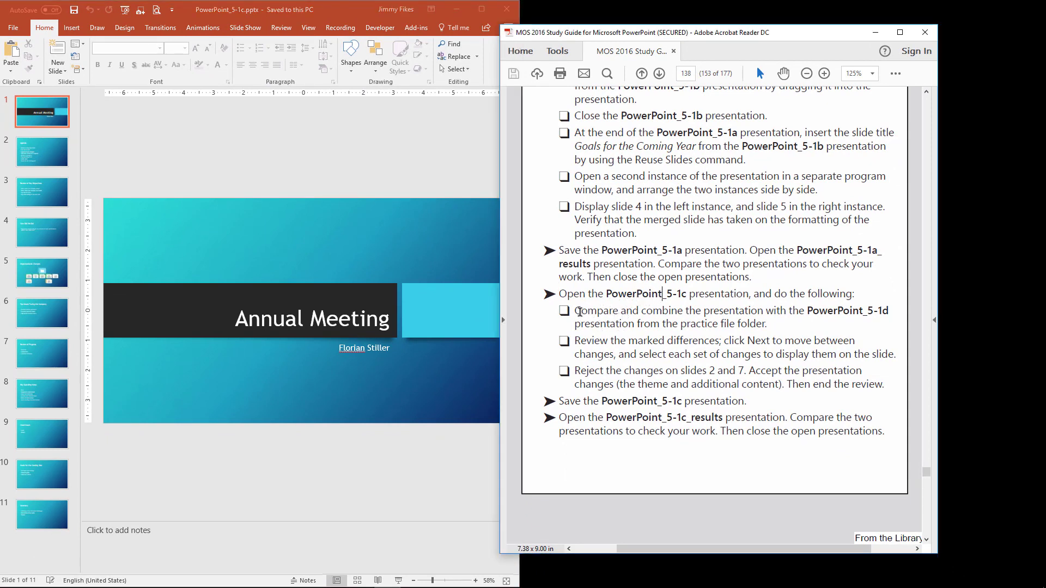
drag(578, 311, 760, 323)
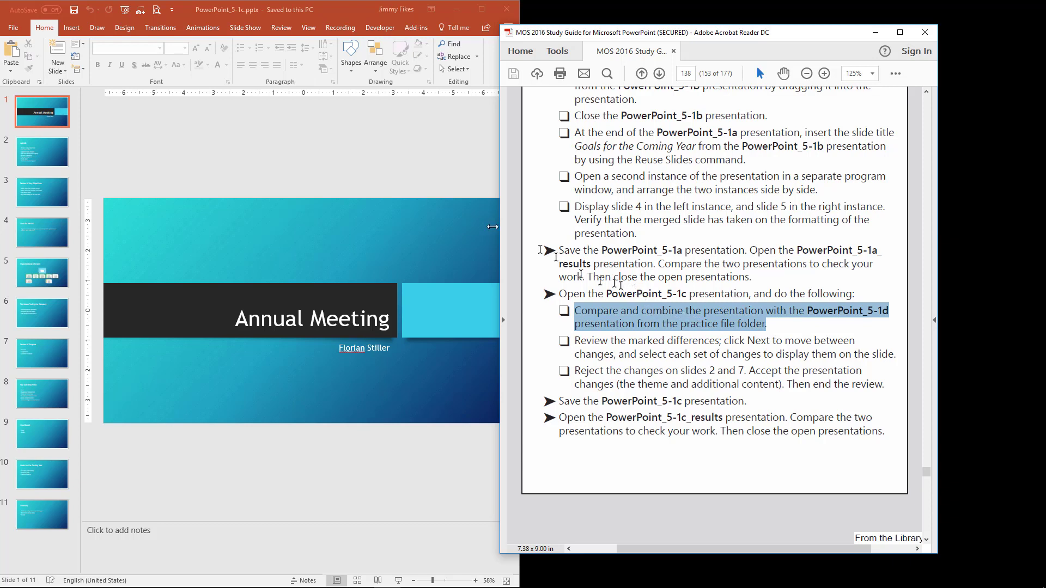
click(389, 175)
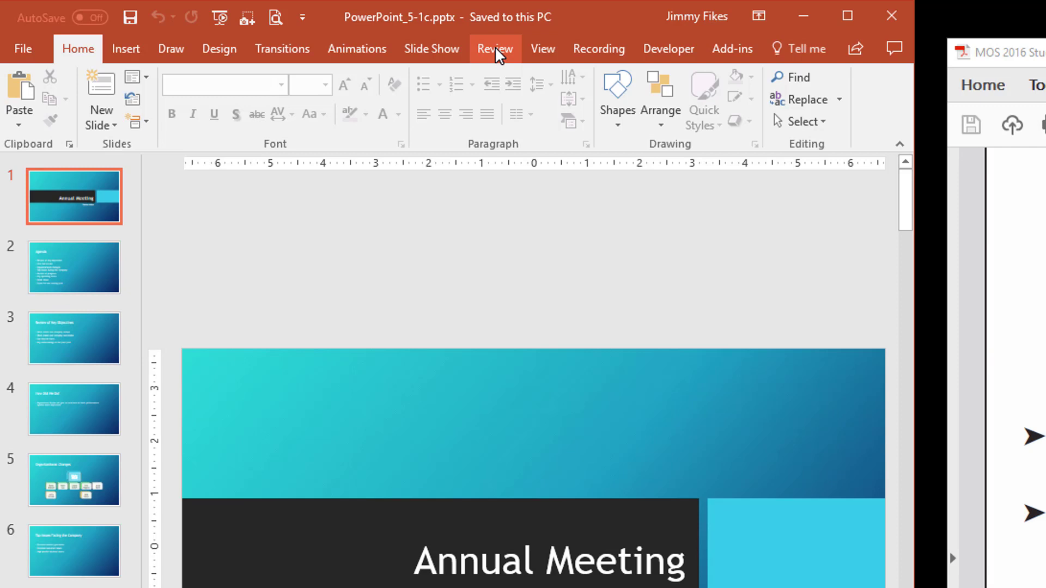
Start a Review Compare and pick PowerPoint_5-1d.pptx from the Demo folder as the file to merge
click(496, 52)
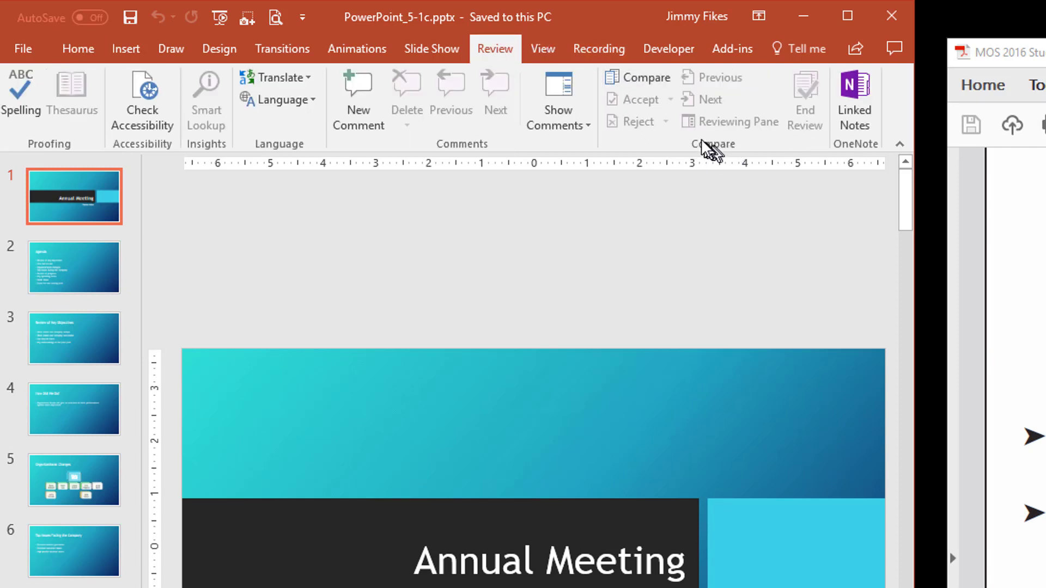
click(634, 81)
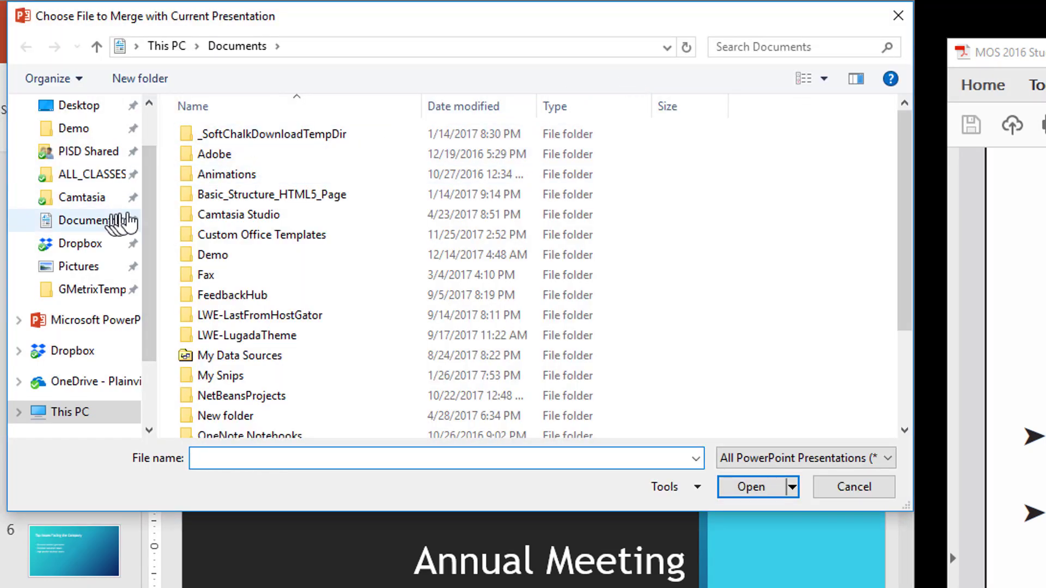
click(97, 140)
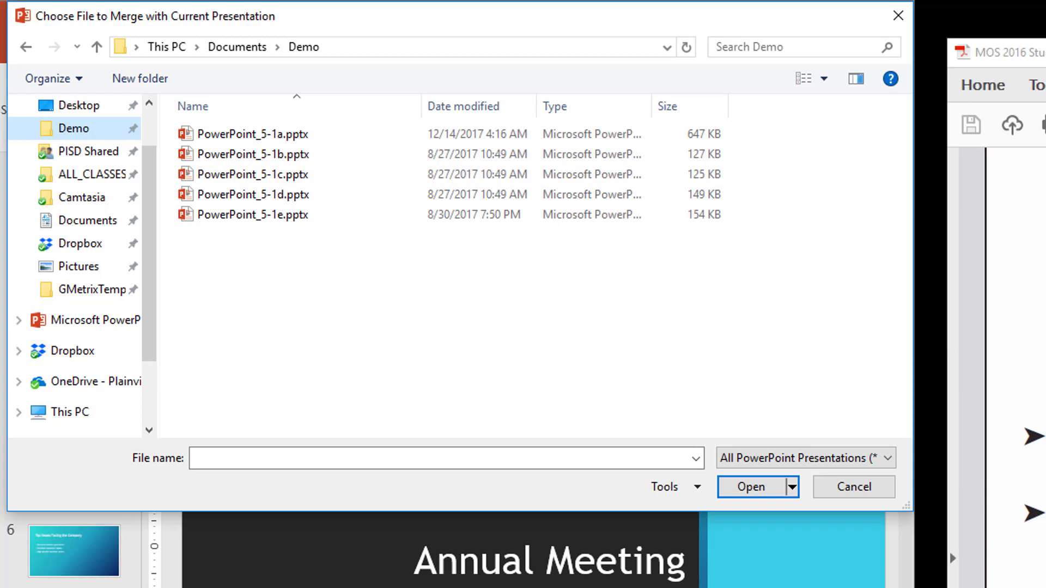
click(276, 196)
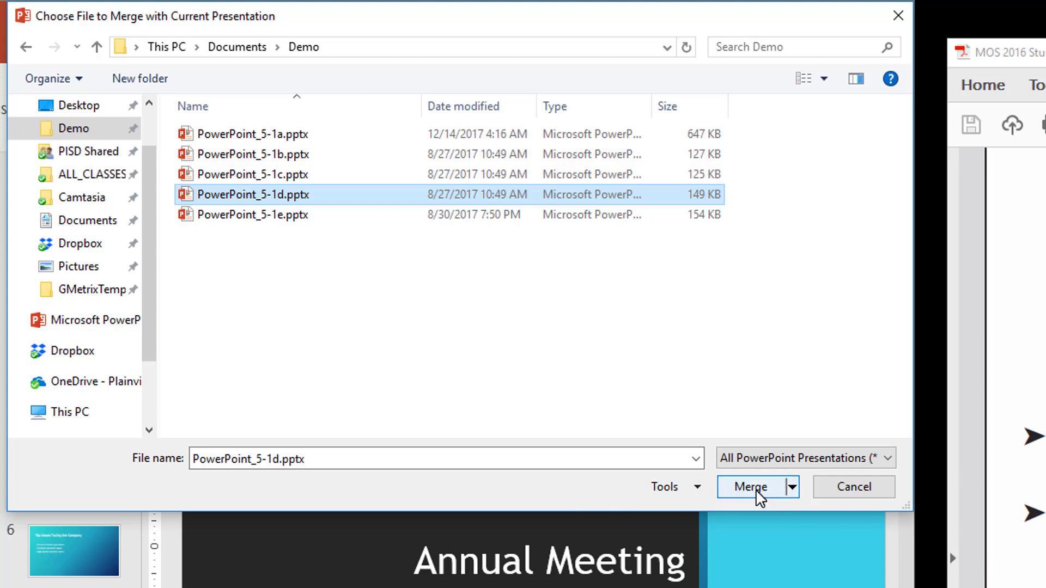
click(792, 488)
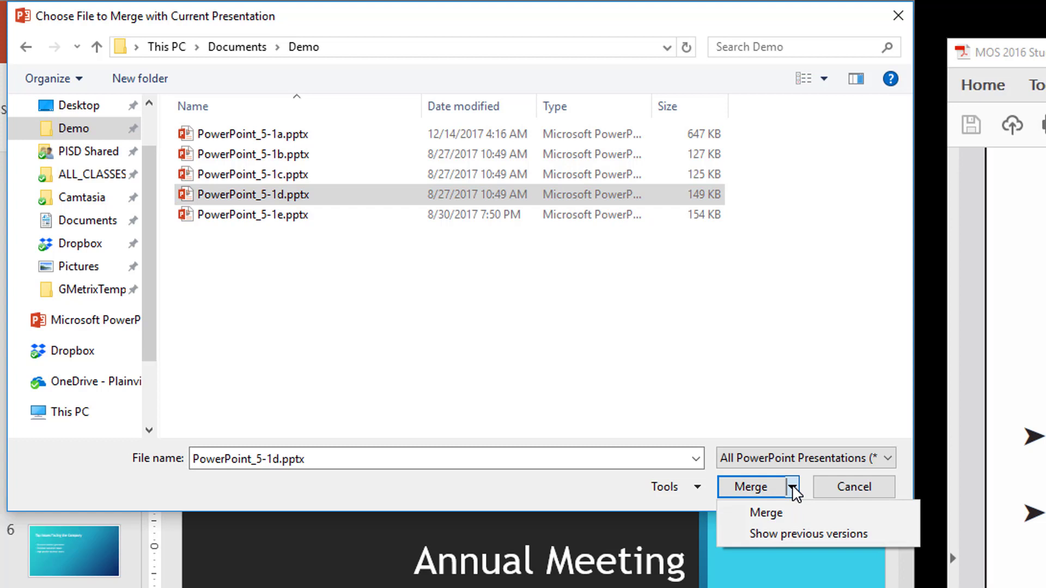
click(783, 435)
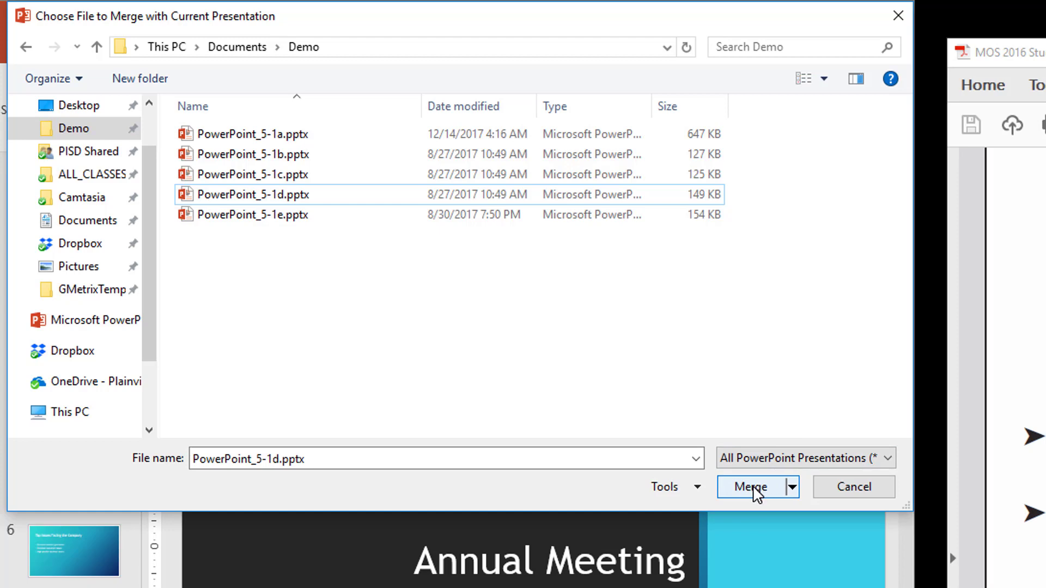
Merge PowerPoint_5-1d in, preview the orange theme and revert it to blue, then go to slide 2
click(755, 492)
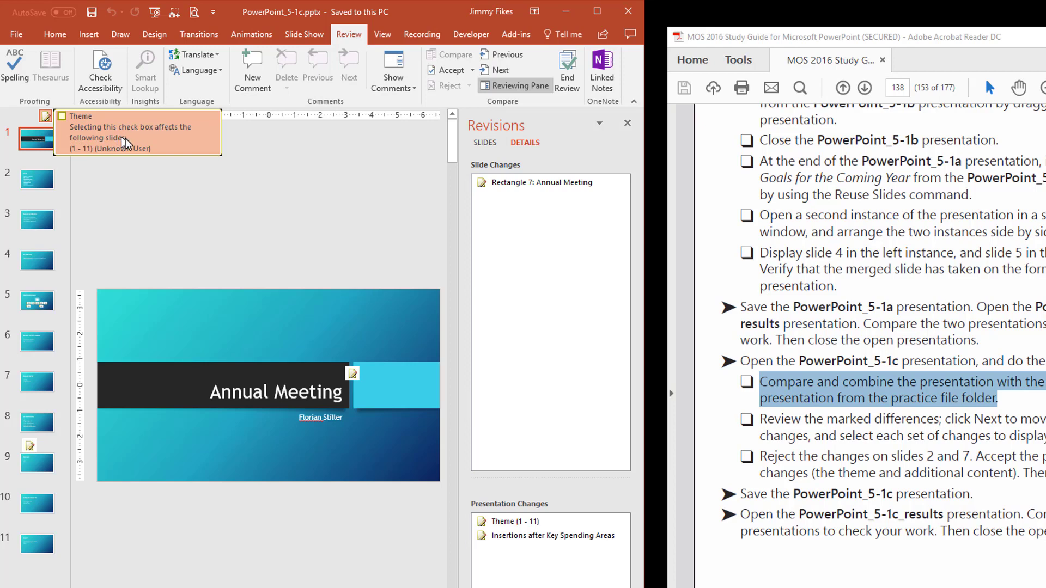
click(62, 117)
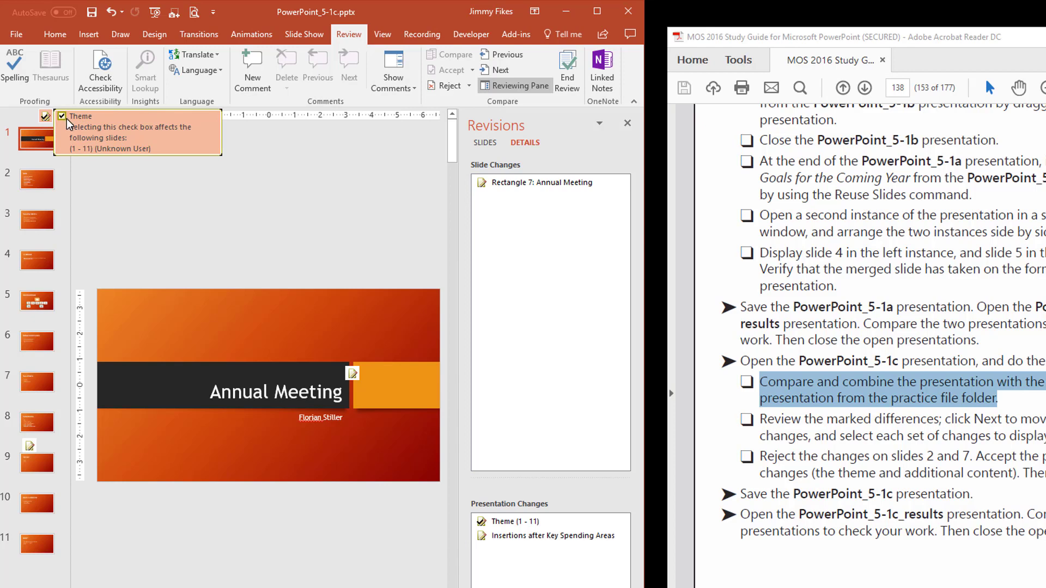
click(62, 116)
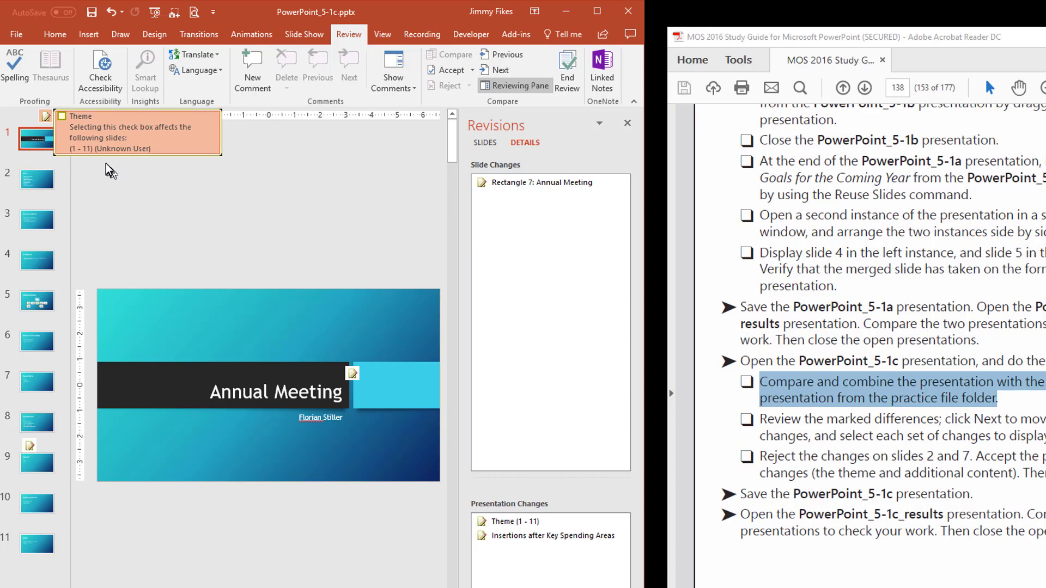
click(43, 184)
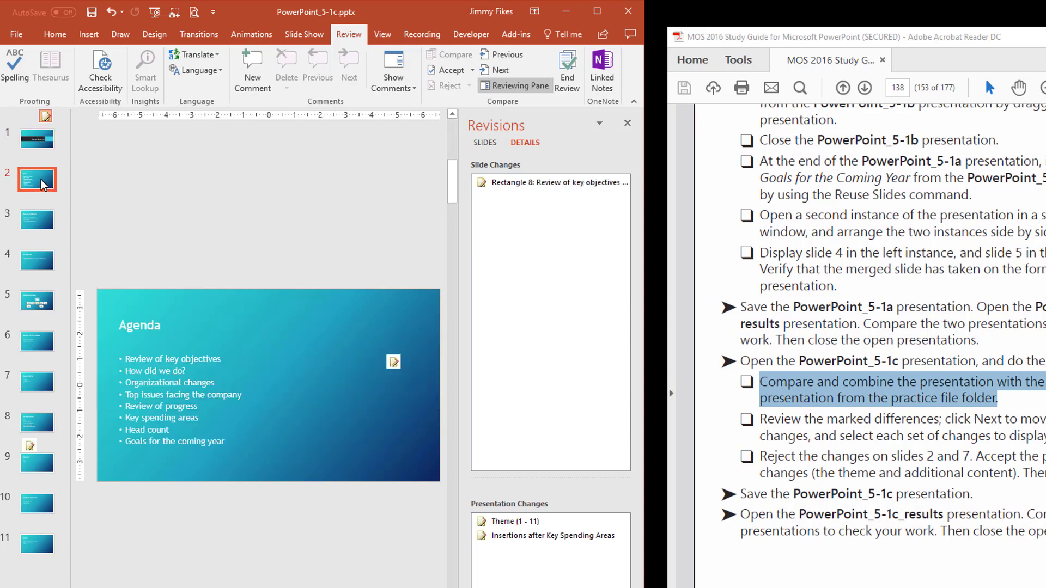
Preview slide 2's Agenda text changes ('overview', 'our', all changes) and leave them all unapplied
click(394, 361)
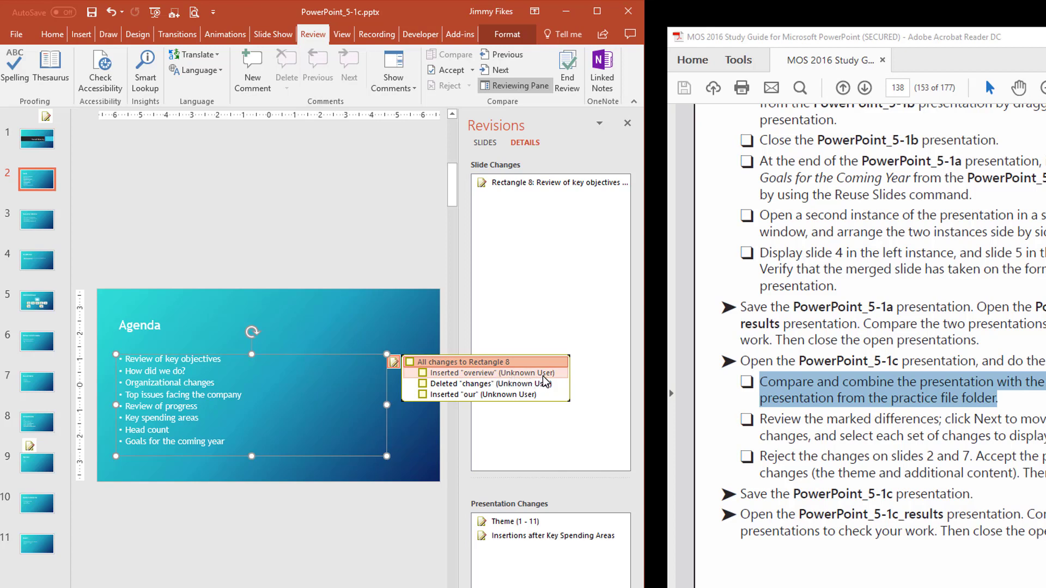
click(423, 372)
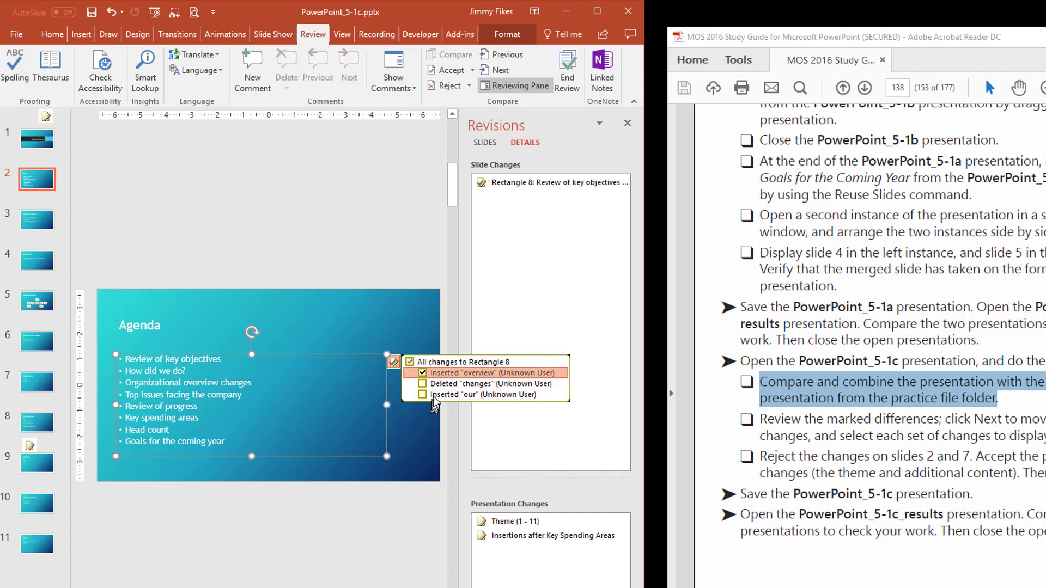
click(422, 373)
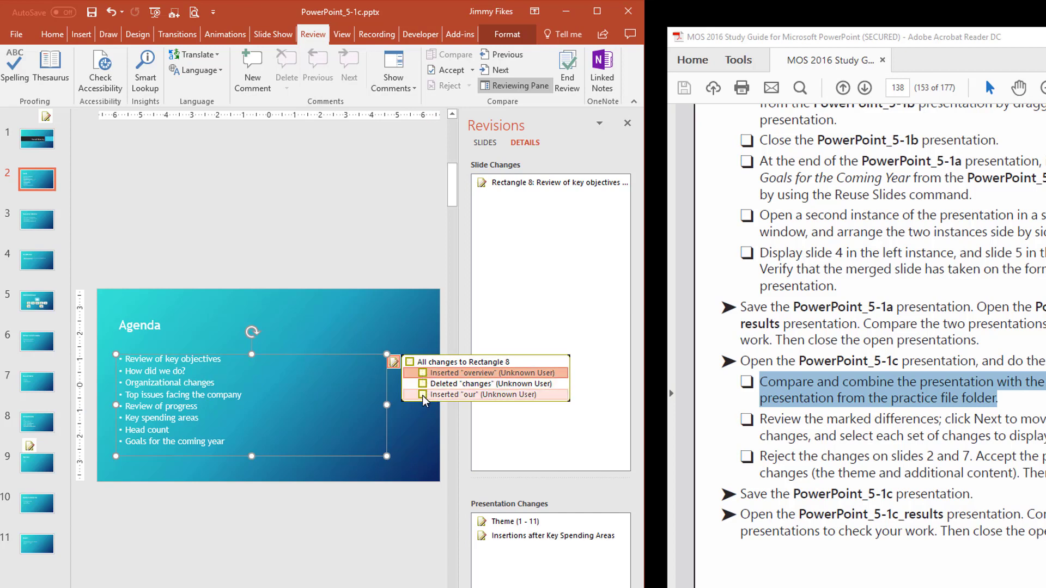
click(423, 395)
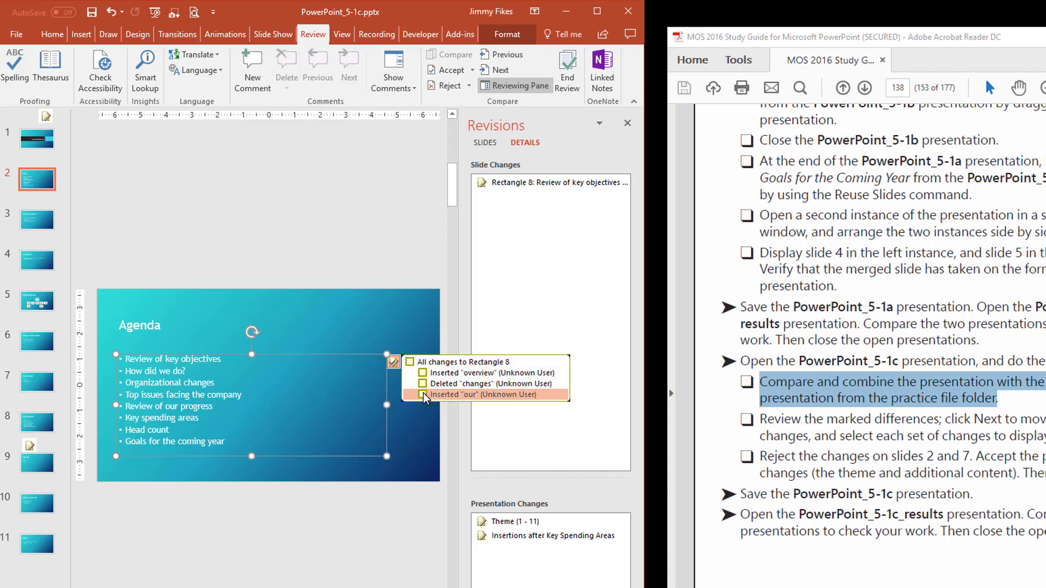
click(423, 394)
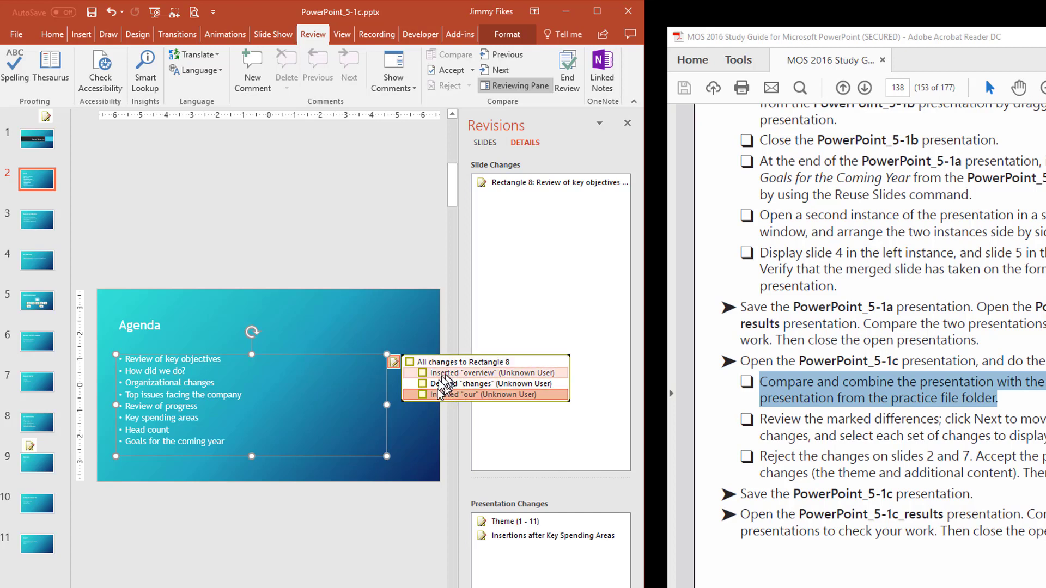
click(410, 362)
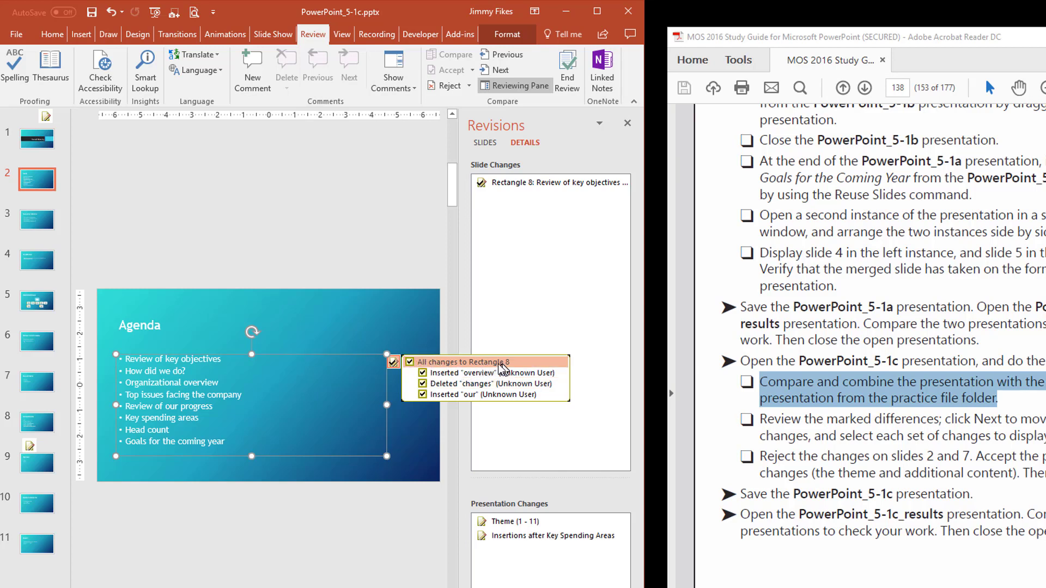
click(409, 362)
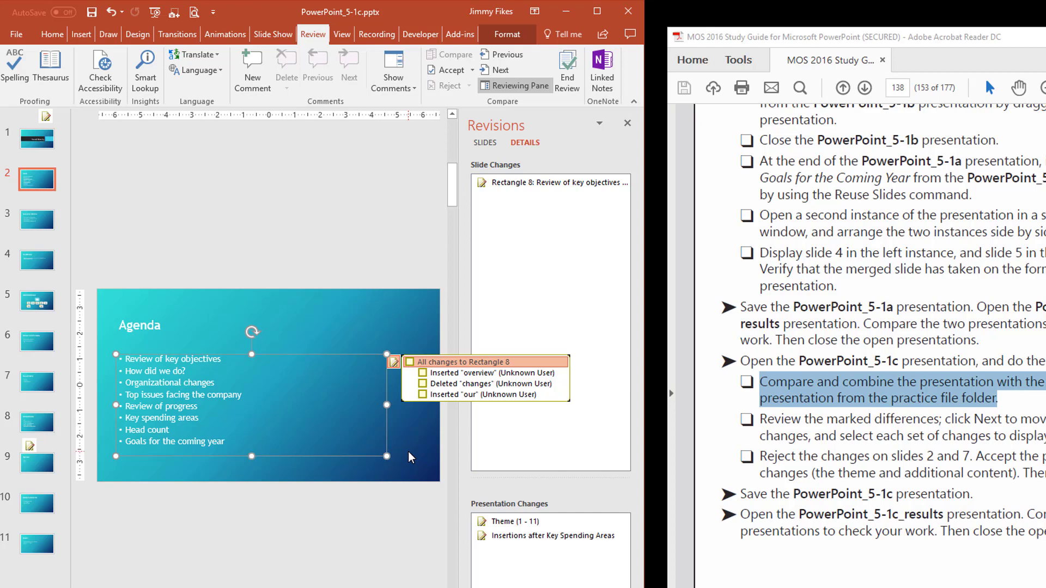
click(381, 204)
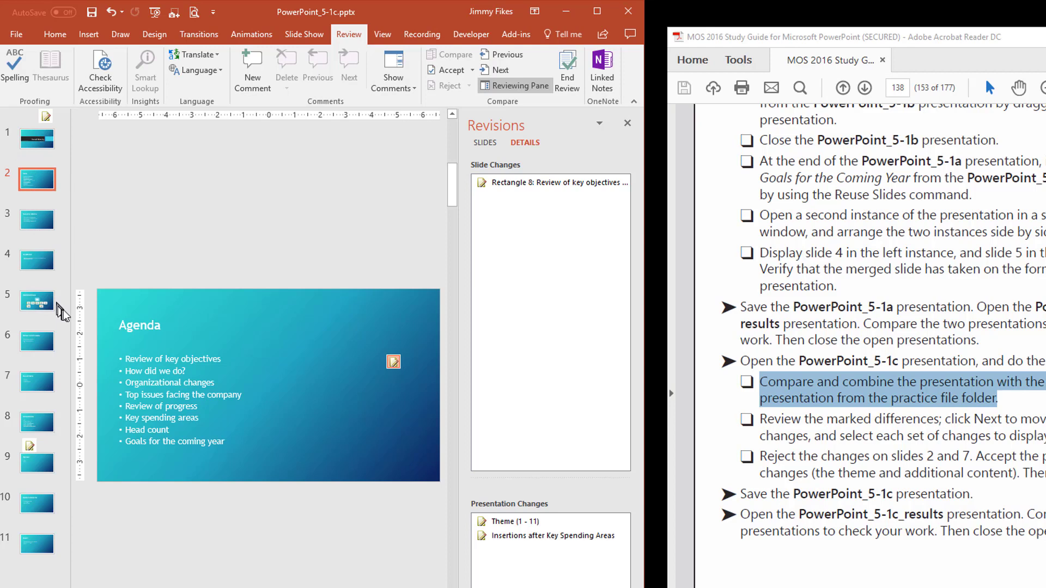
Step through every revision (Theme, slides 8, 1, 2, 5, 7), decline restarting, and return to slide 1
click(32, 132)
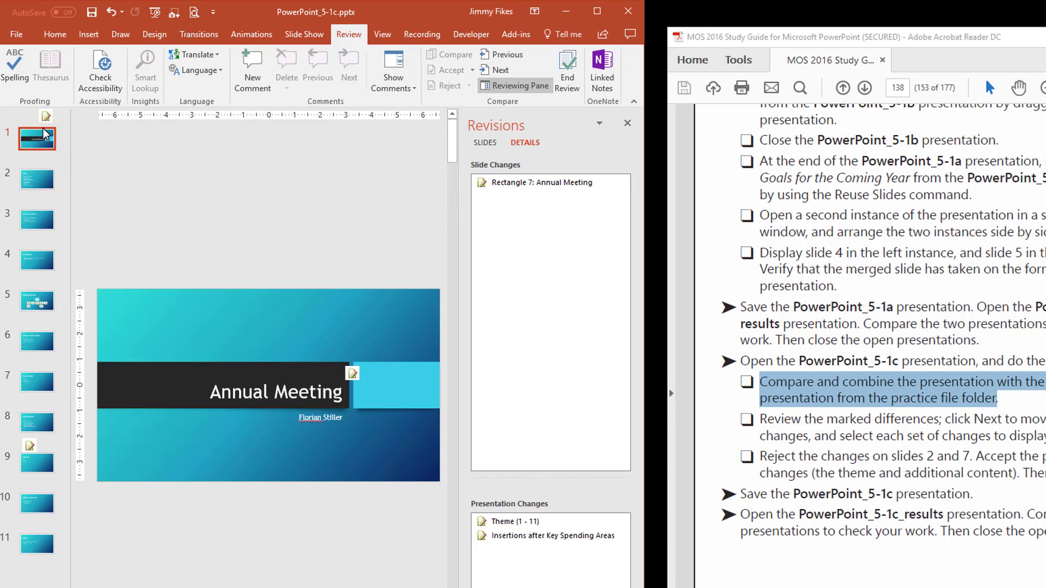
click(500, 71)
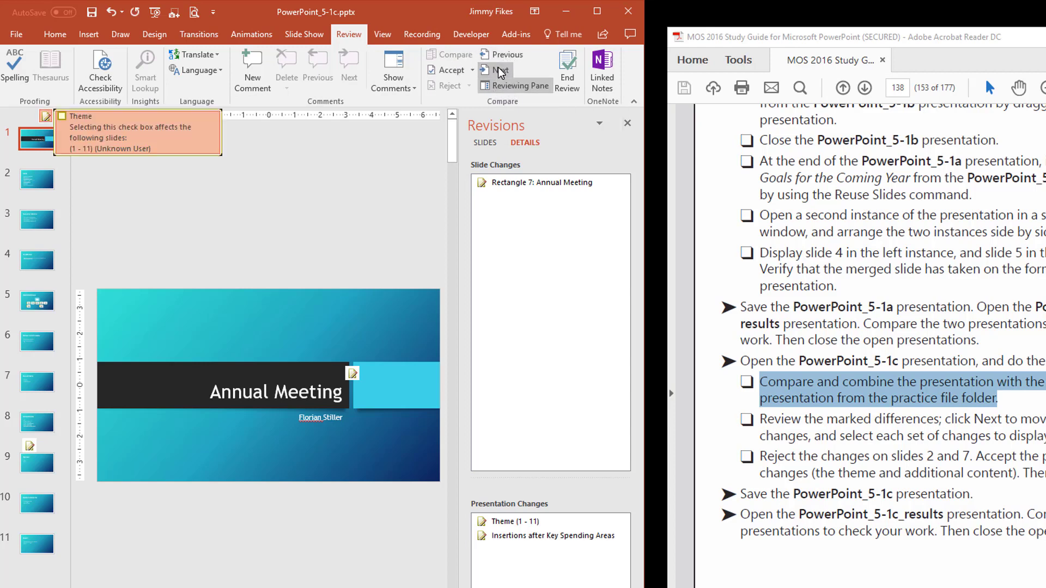
click(500, 70)
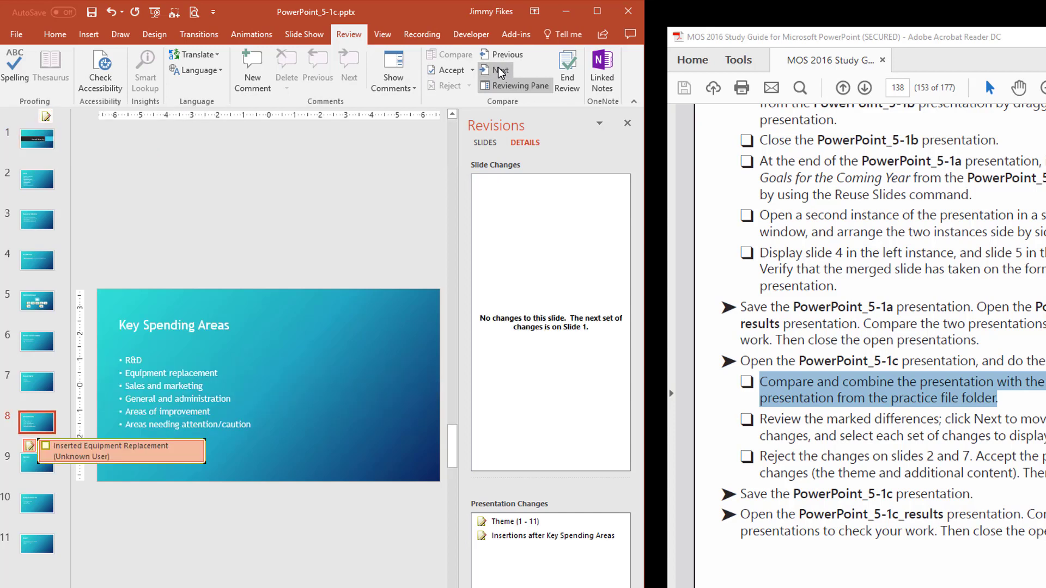
click(500, 70)
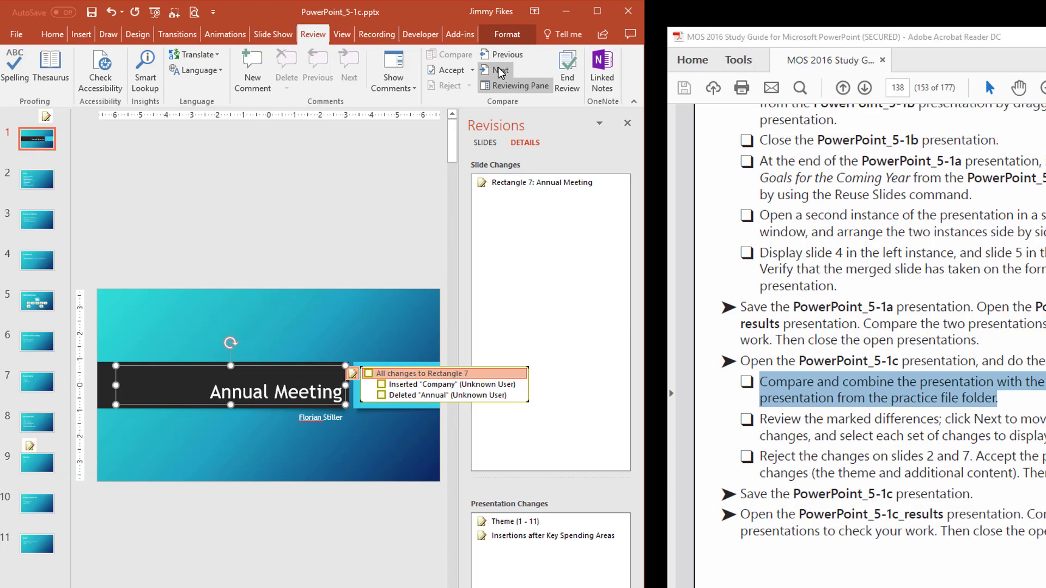
click(500, 71)
click(500, 70)
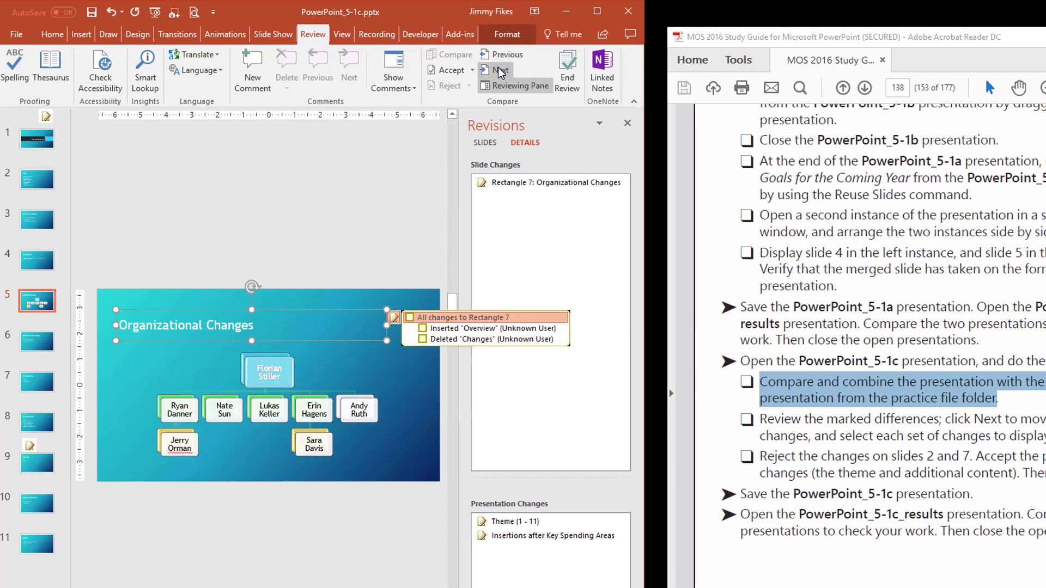
click(500, 70)
click(500, 70)
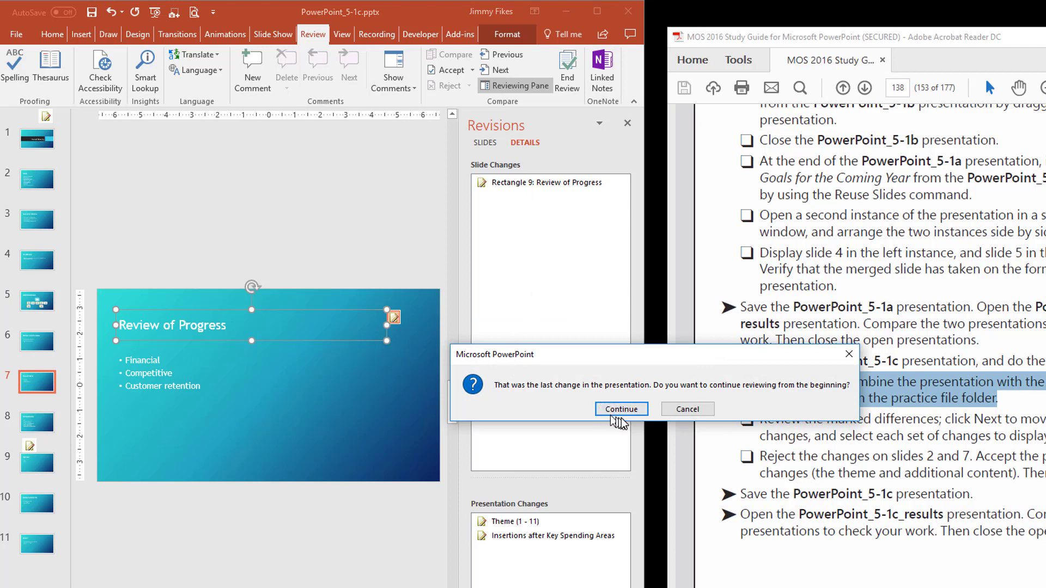
click(679, 410)
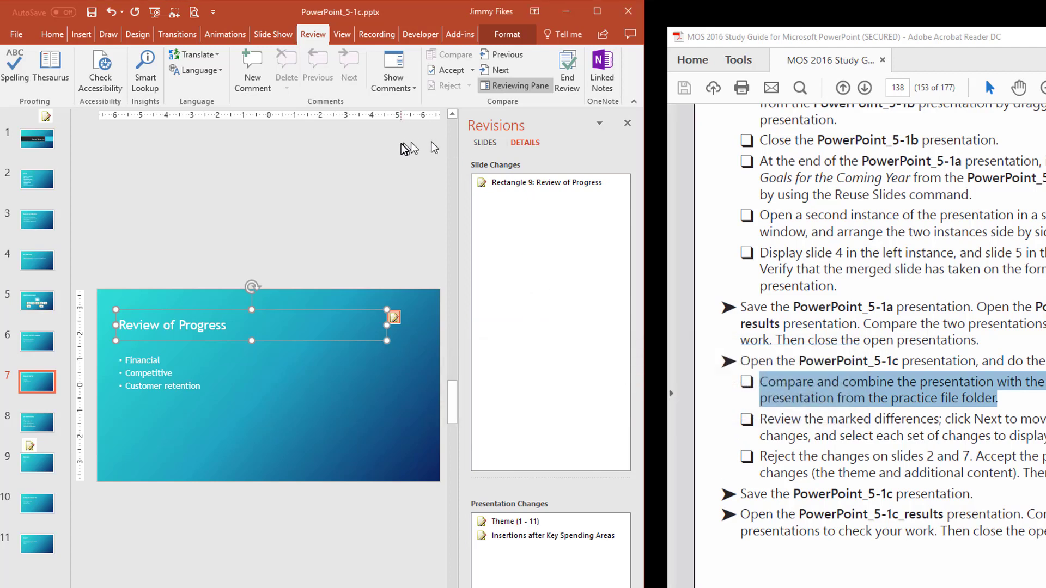
click(37, 139)
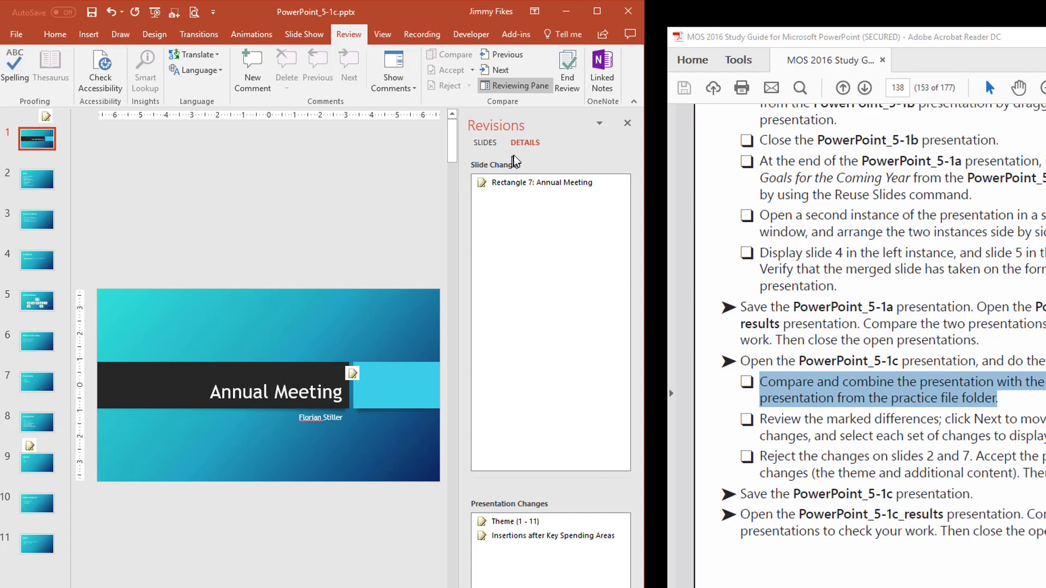
click(486, 142)
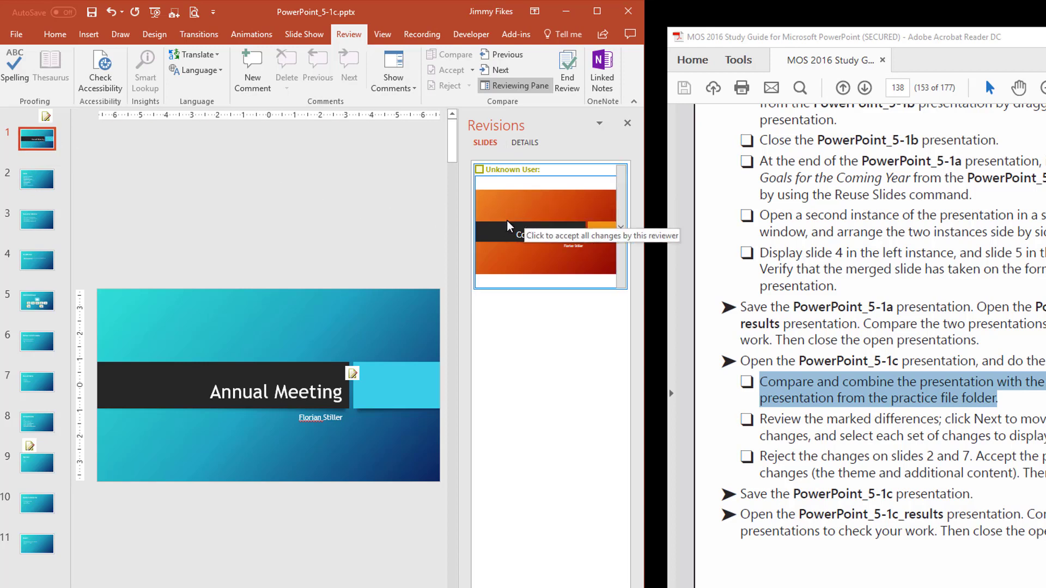
click(620, 227)
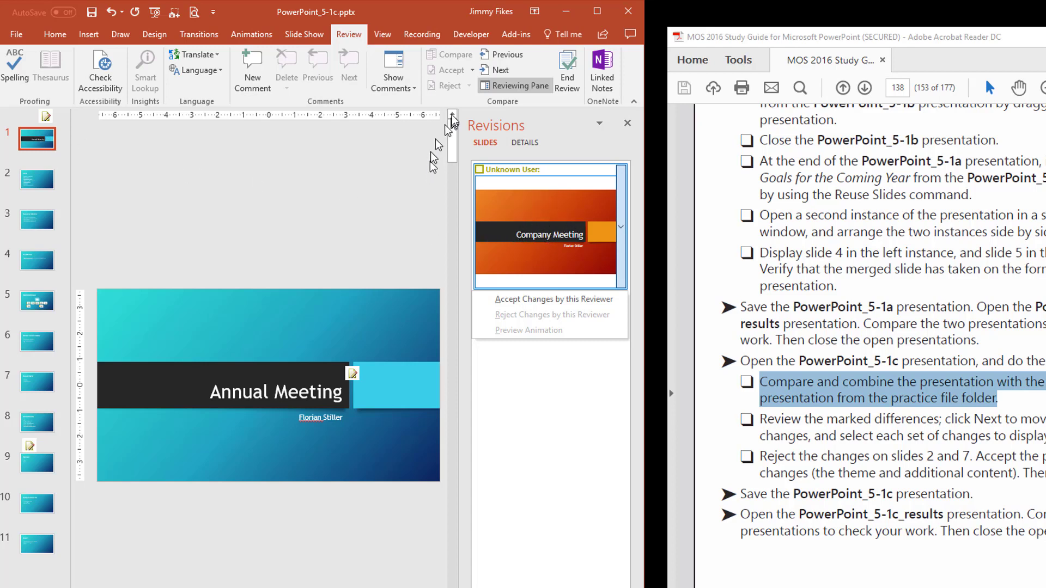
click(491, 71)
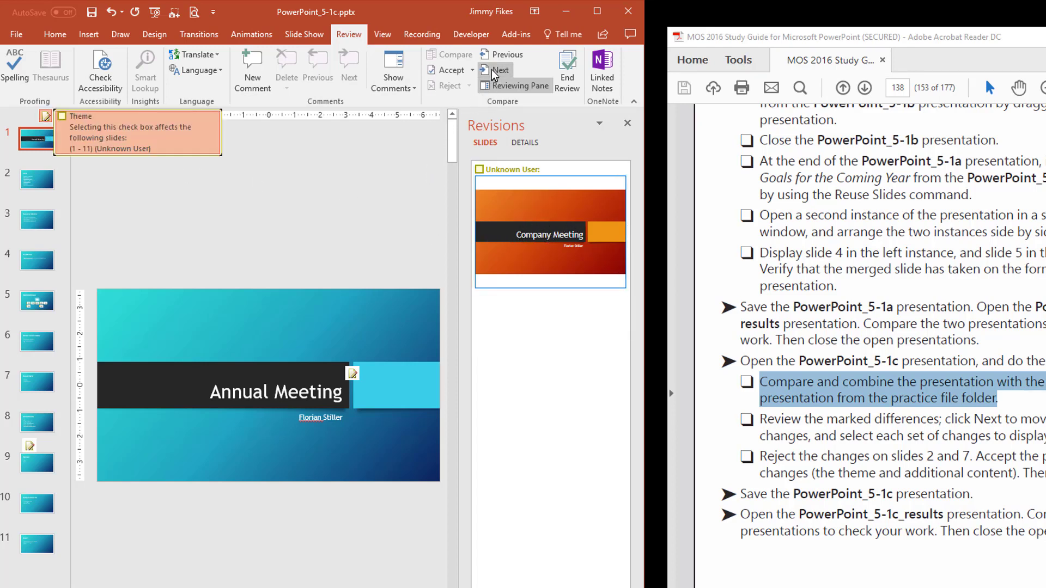
click(491, 70)
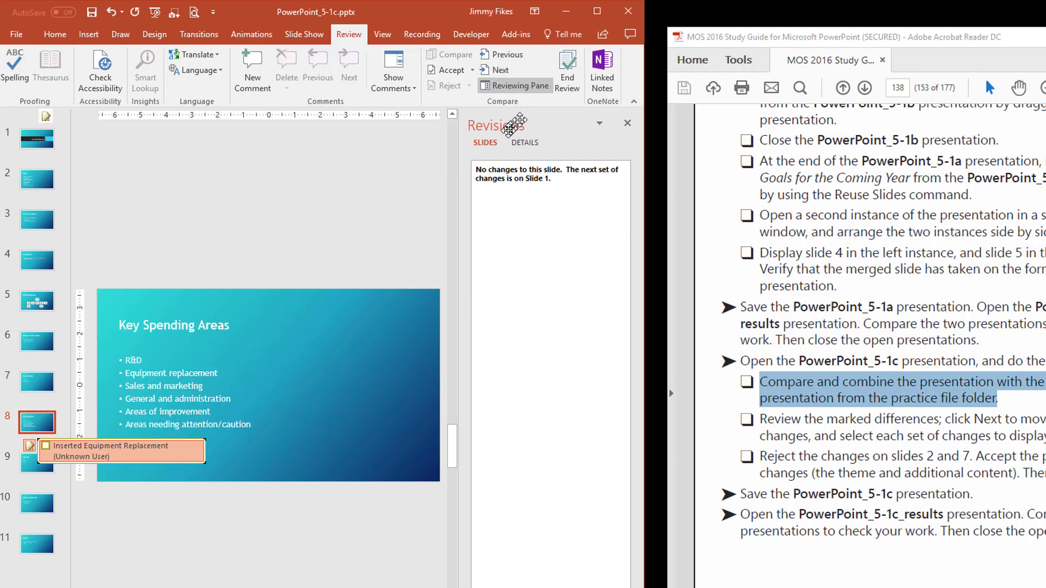
click(493, 145)
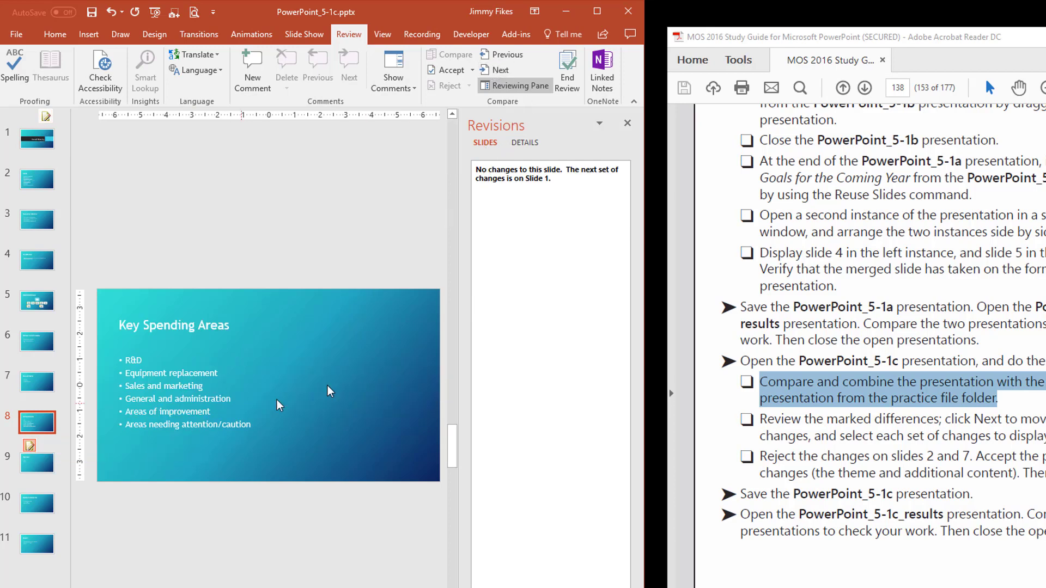
click(484, 70)
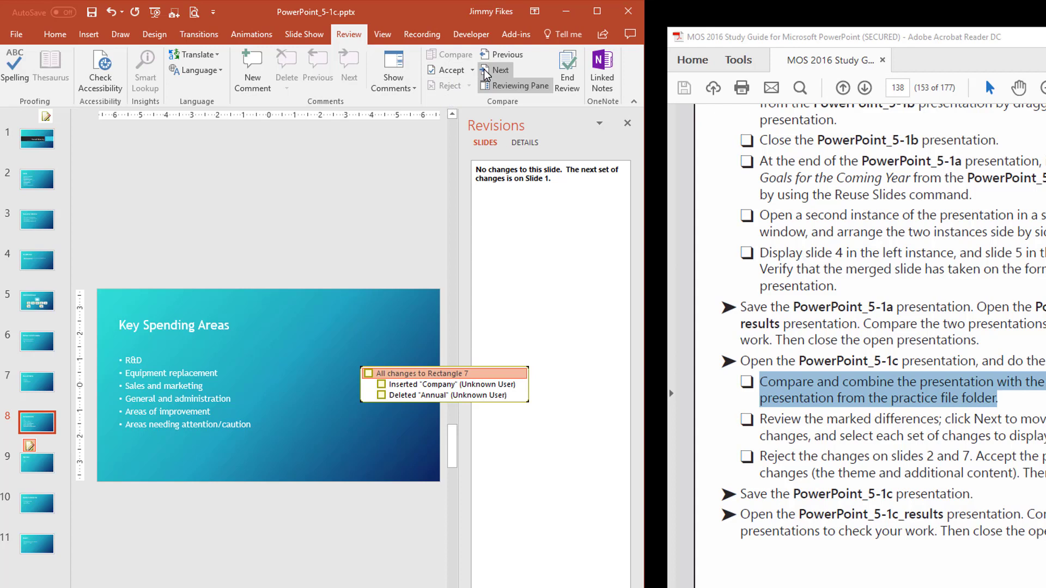
click(484, 144)
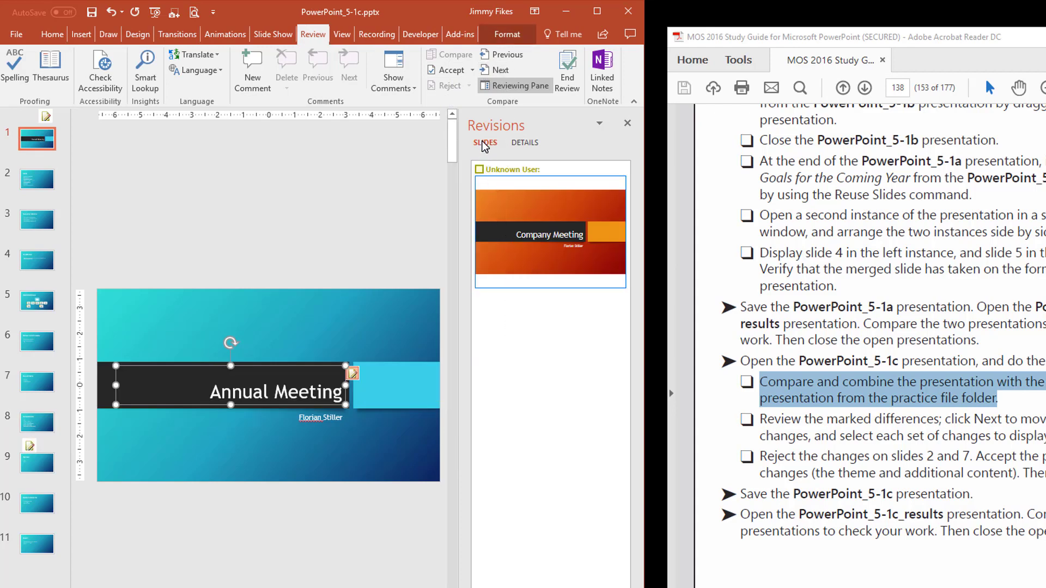
click(523, 142)
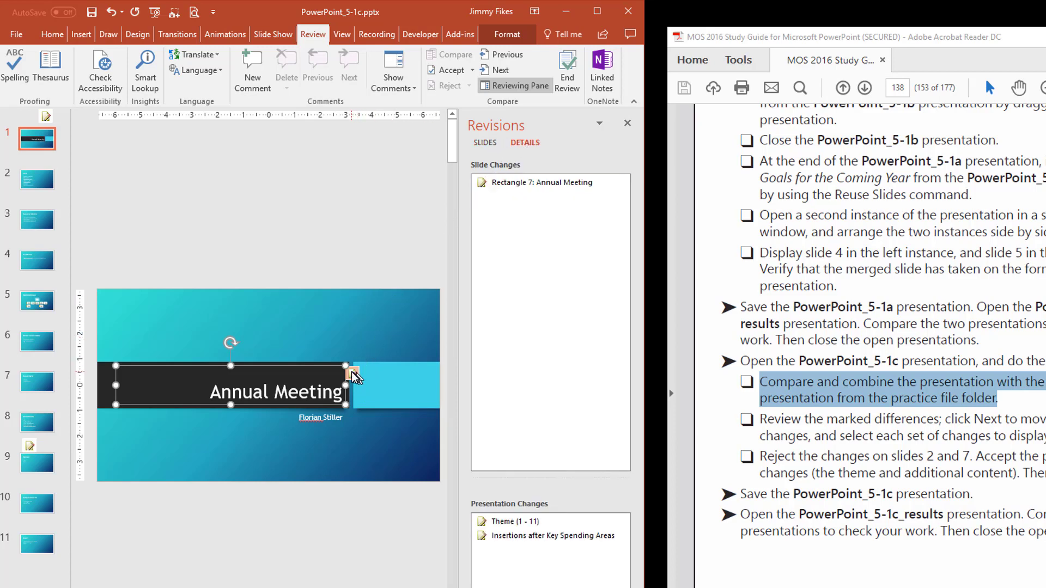
View slide 1's title change, then step through slides 2, 5 and 7 to the final inserted 'Our' revision
click(353, 374)
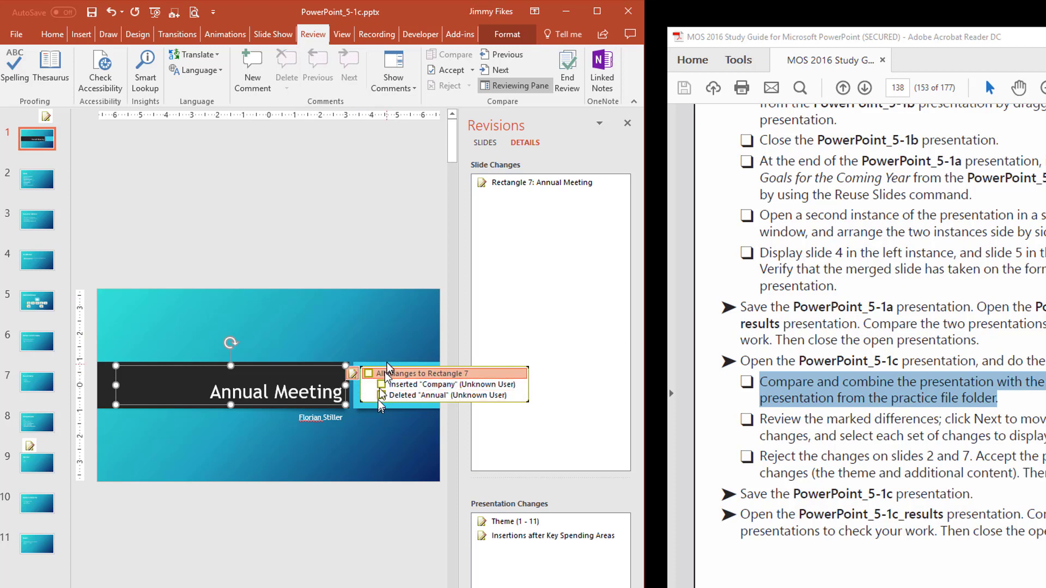
click(377, 292)
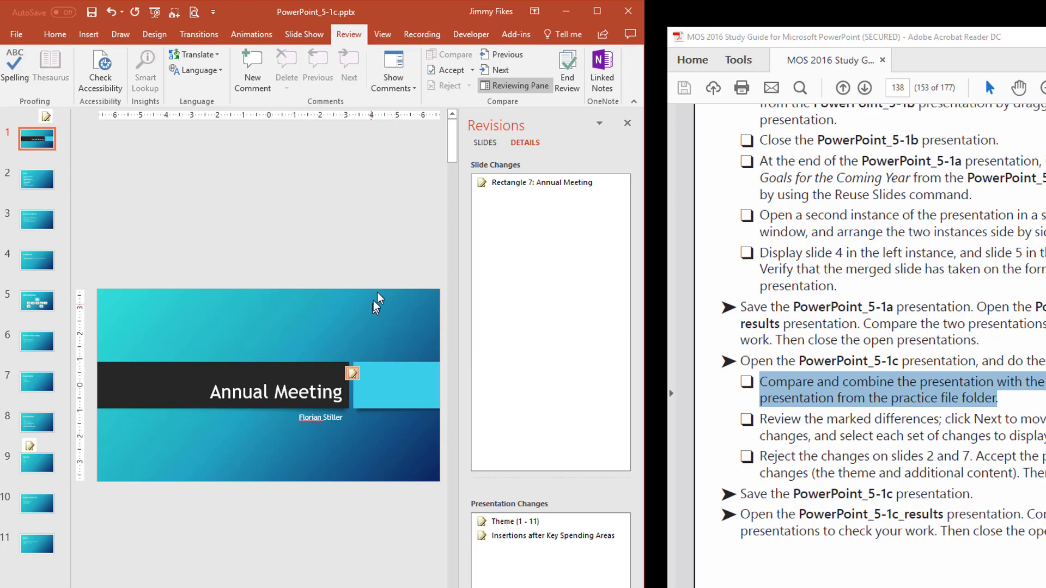
click(496, 69)
click(497, 70)
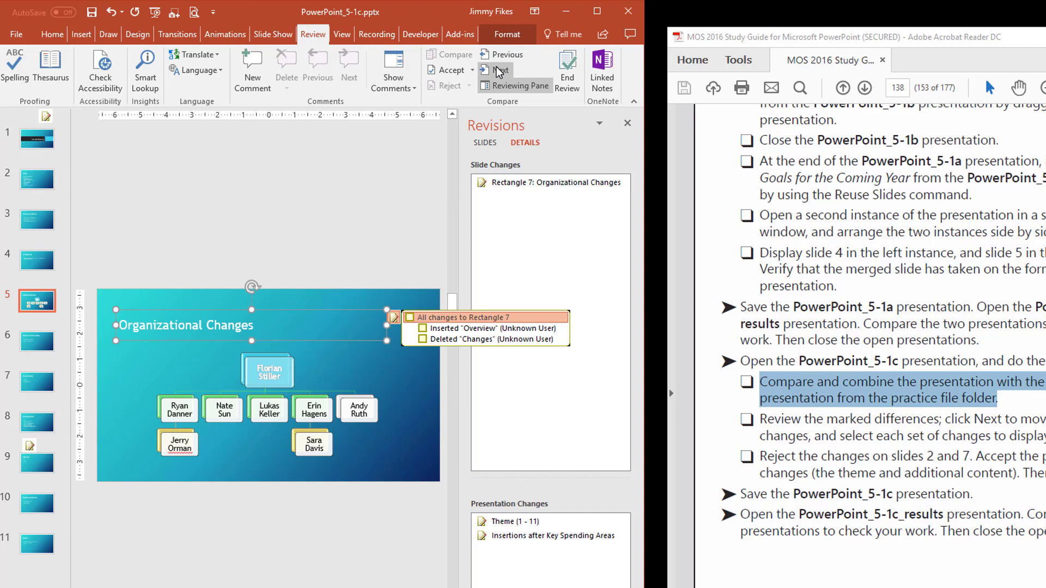
click(497, 70)
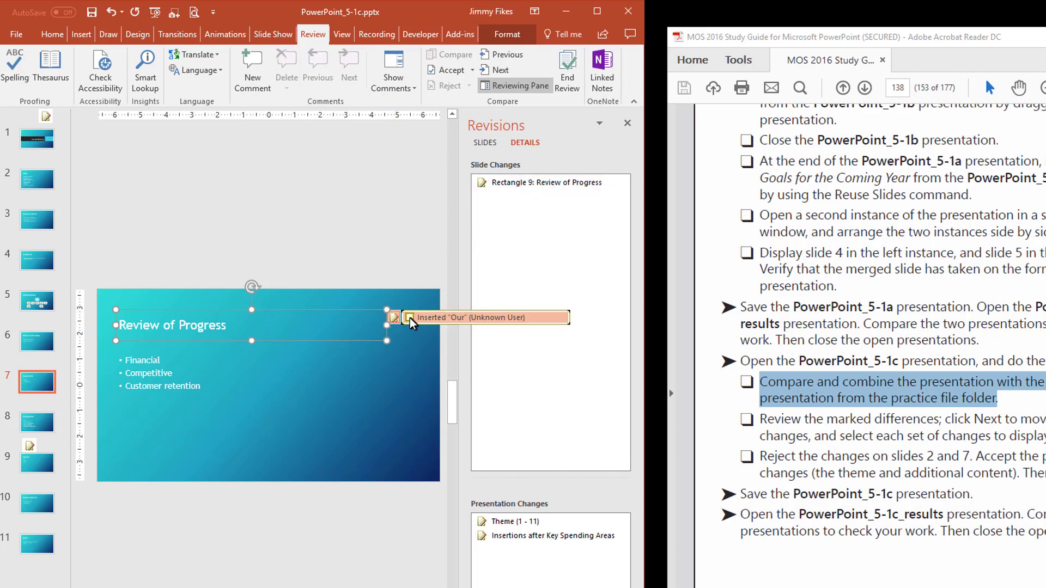
click(393, 303)
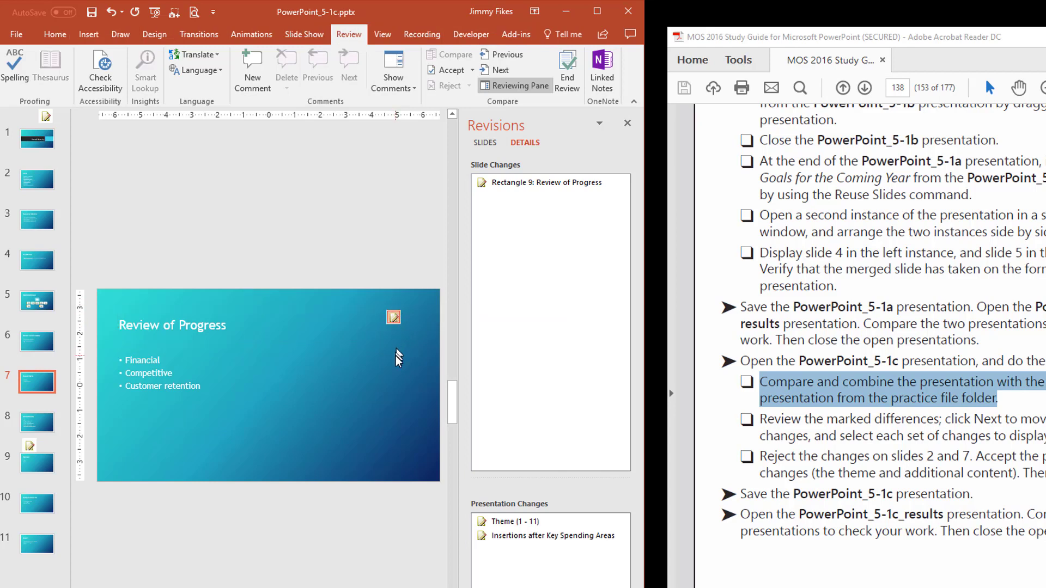
click(483, 182)
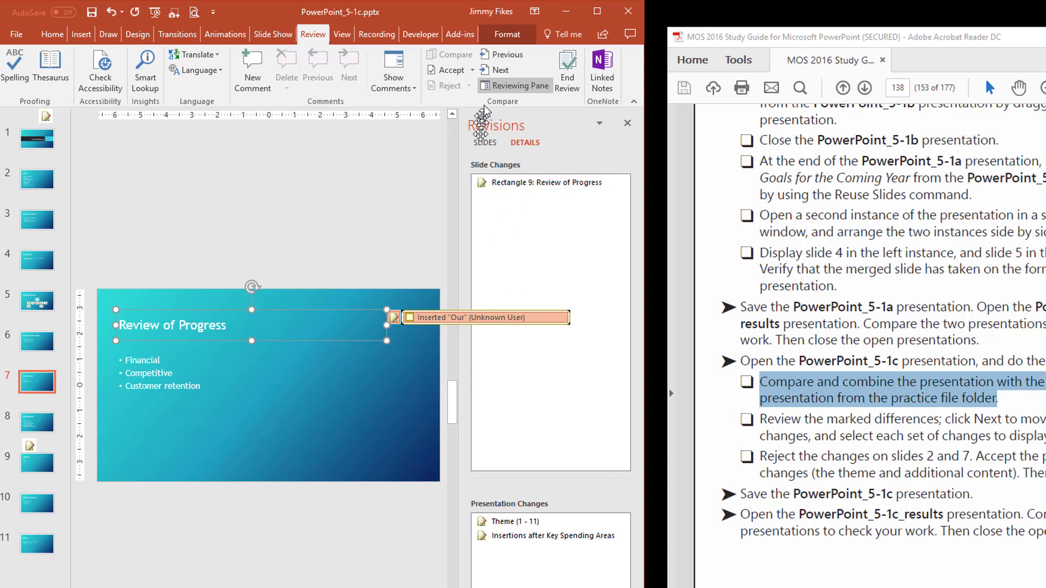
click(497, 70)
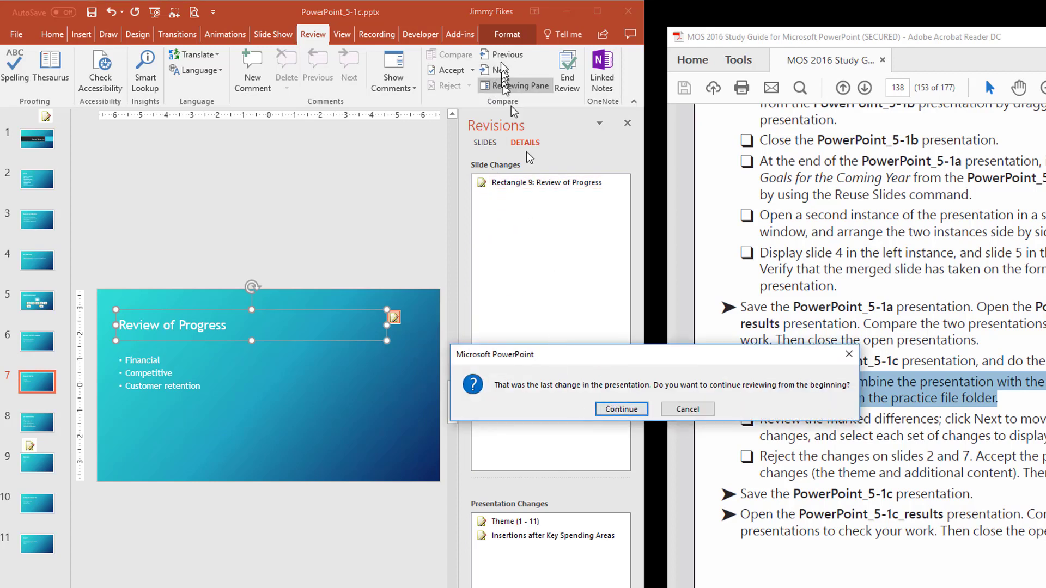
Decline restarting, step back to slide 1, and preview then uncheck the 'Company Meeting' title change
click(678, 411)
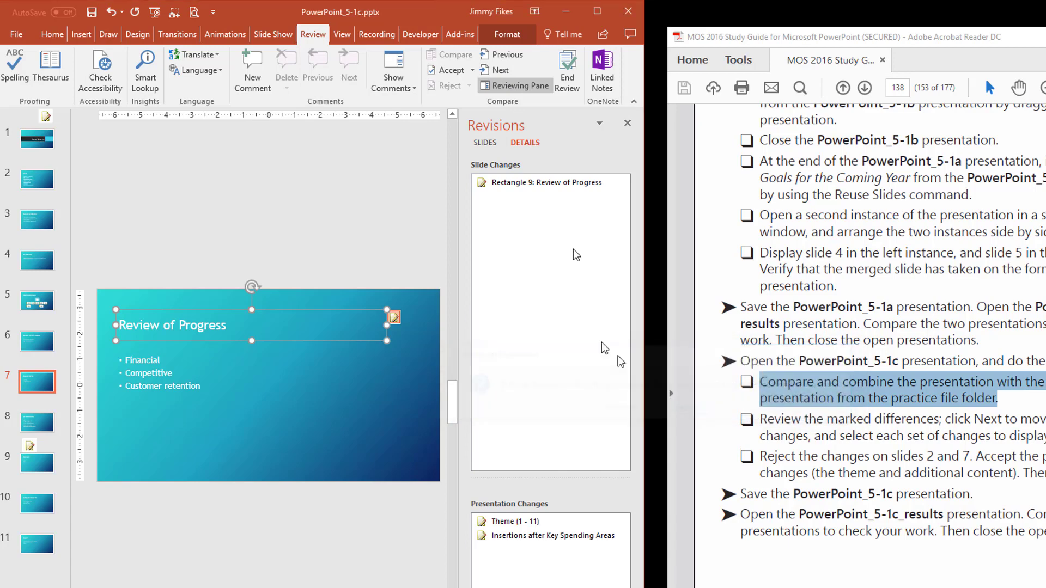
click(495, 58)
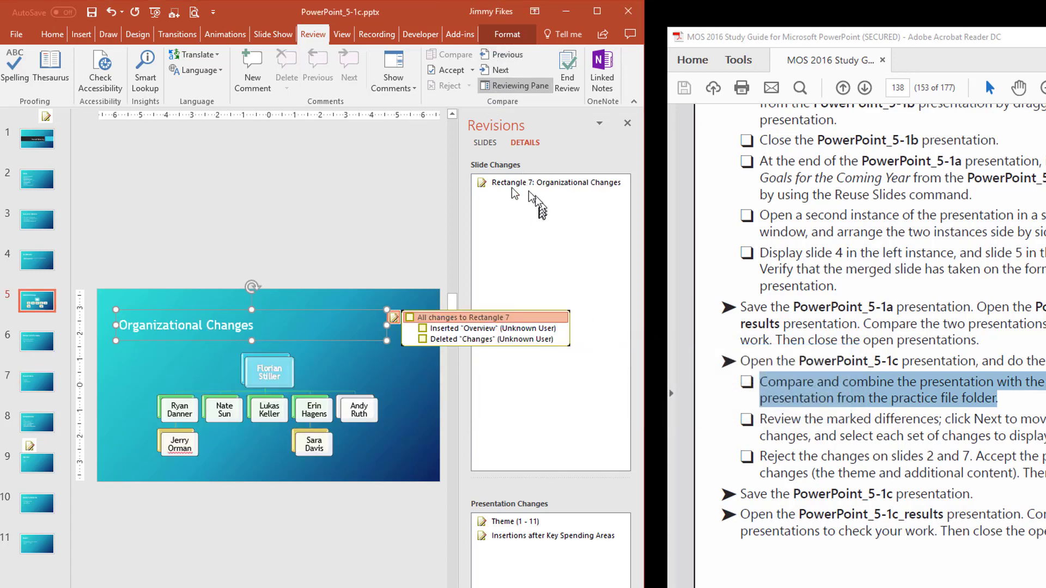
click(491, 56)
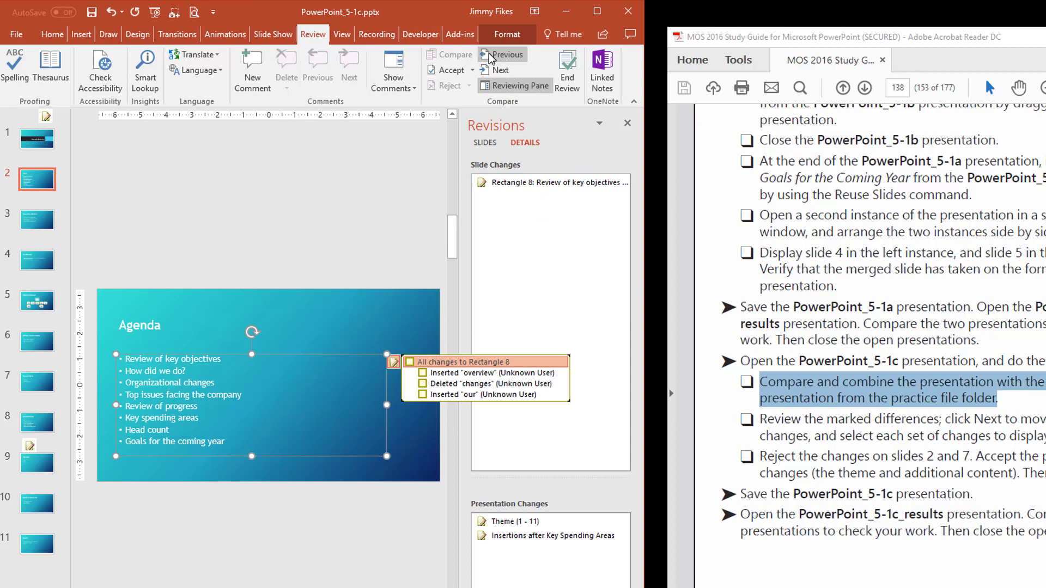
click(492, 57)
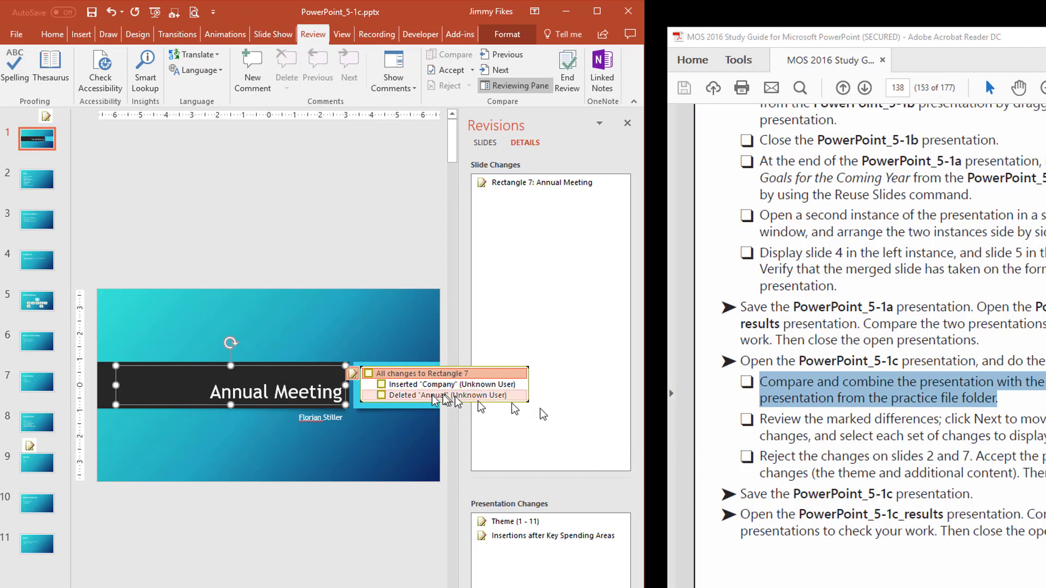
click(368, 373)
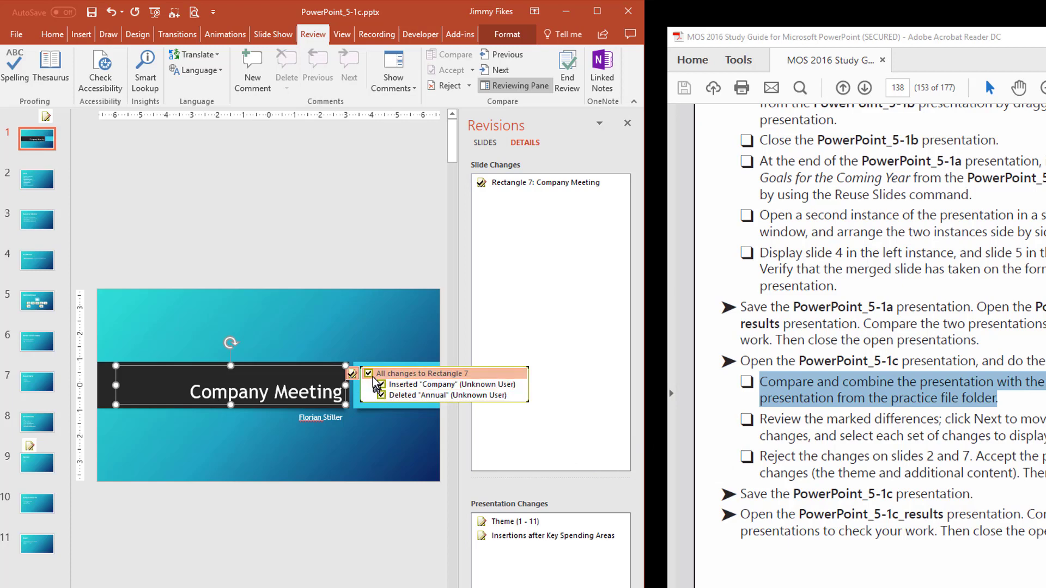
click(369, 374)
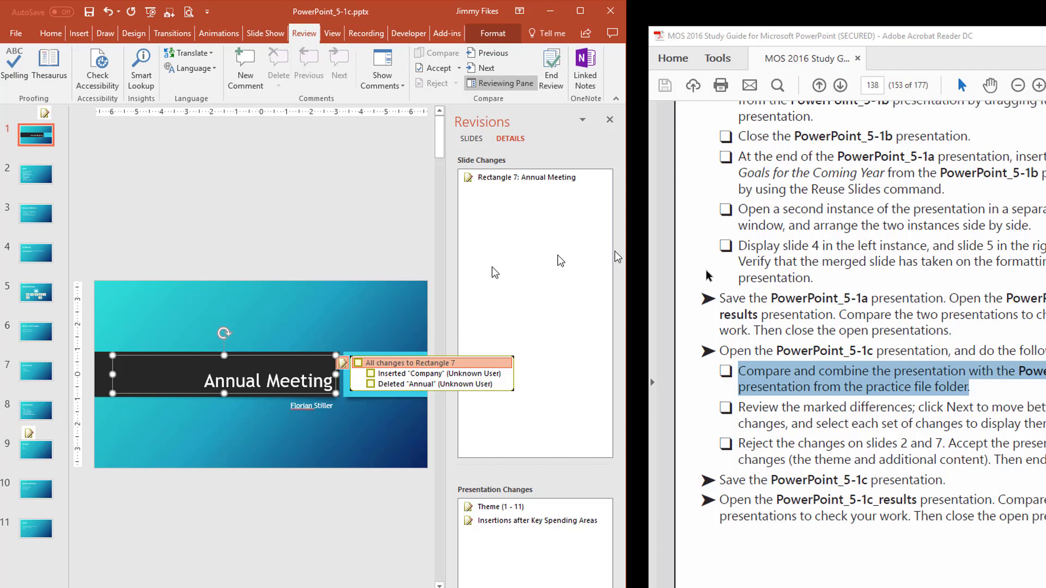
Highlight the study guide's review step, then its instruction to reject the slide 2 and 7 changes
click(804, 421)
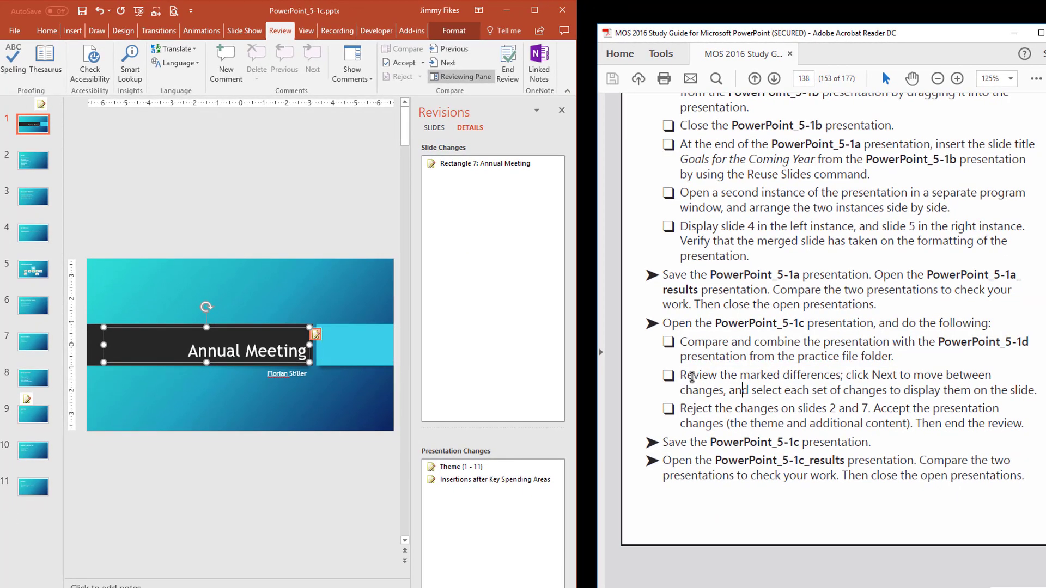
drag(692, 376, 821, 371)
drag(836, 378, 1009, 393)
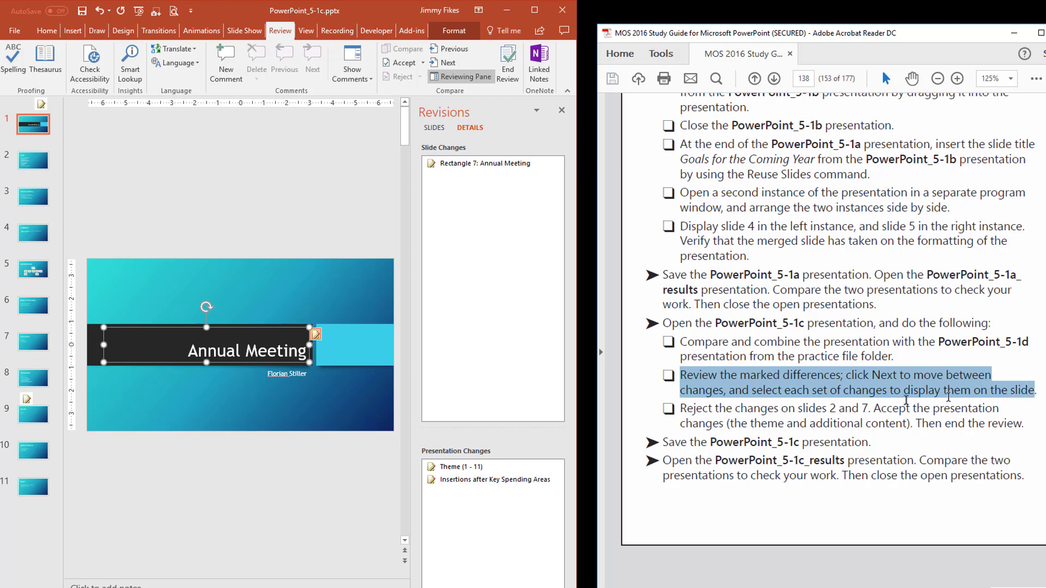
click(754, 413)
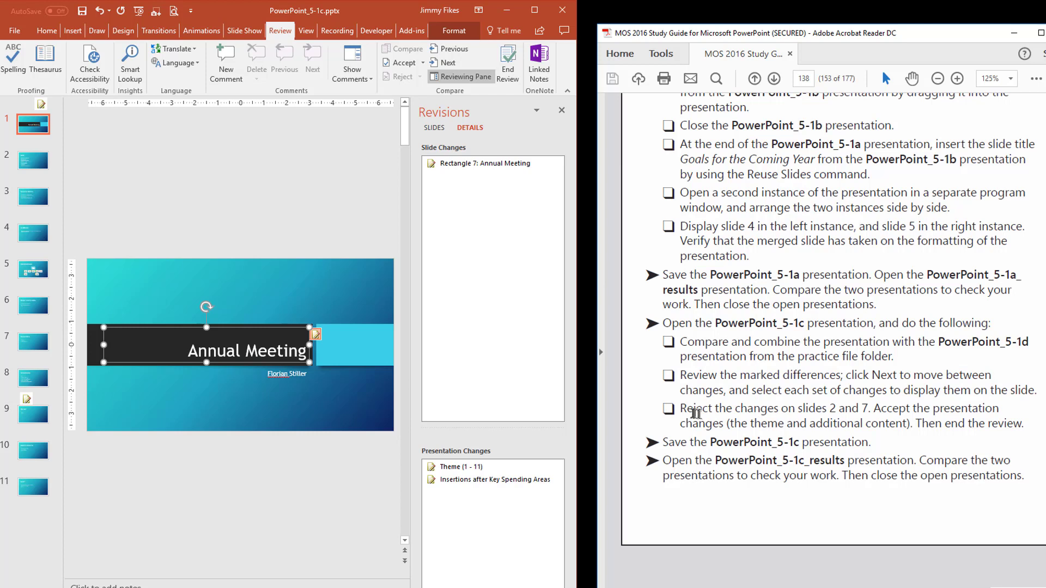
drag(687, 408, 871, 411)
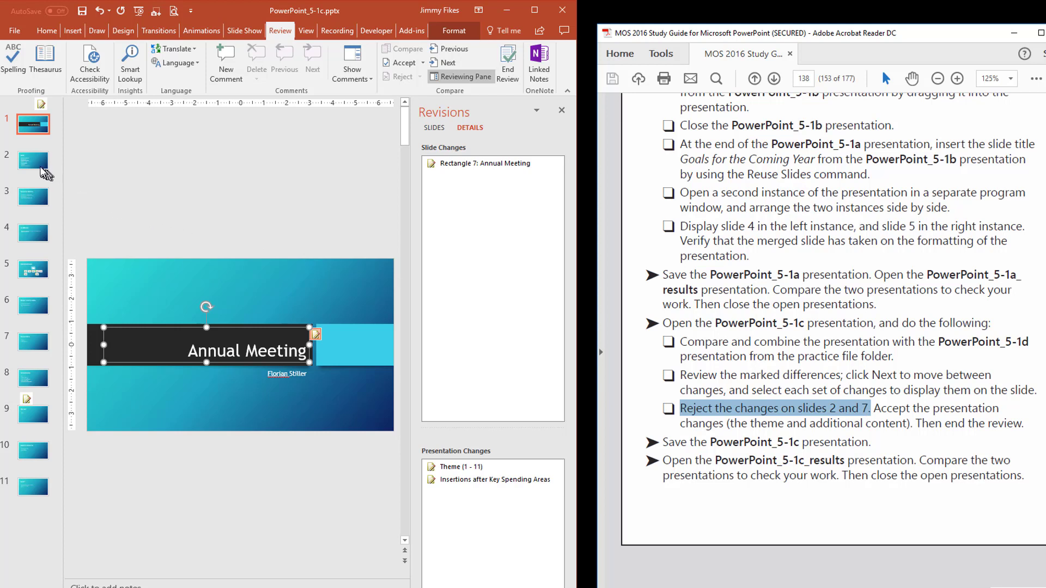
Inspect slide 2's bullet-text changes and the Accept options, leaving every change unaccepted
click(42, 165)
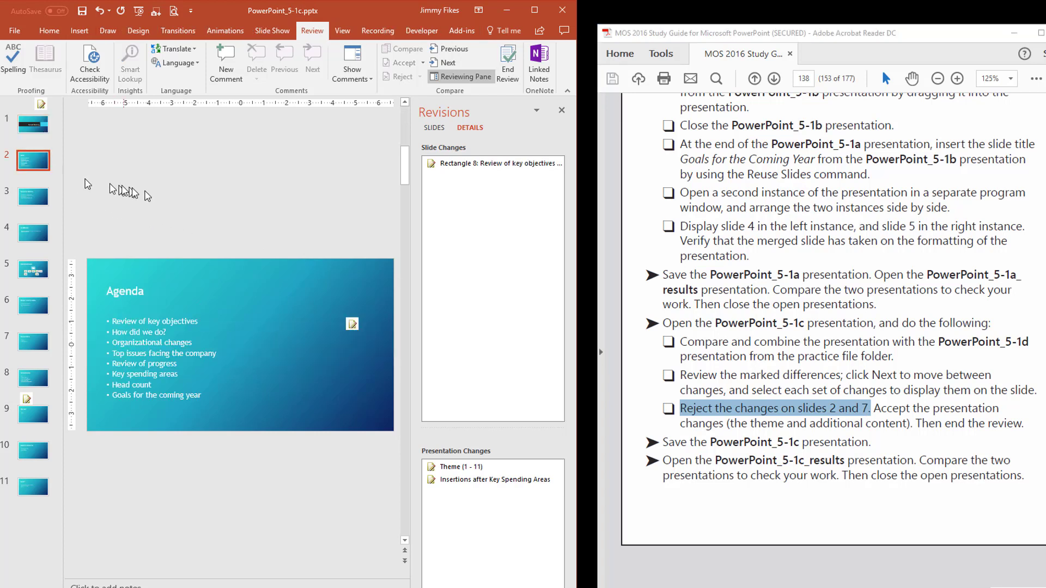
click(351, 326)
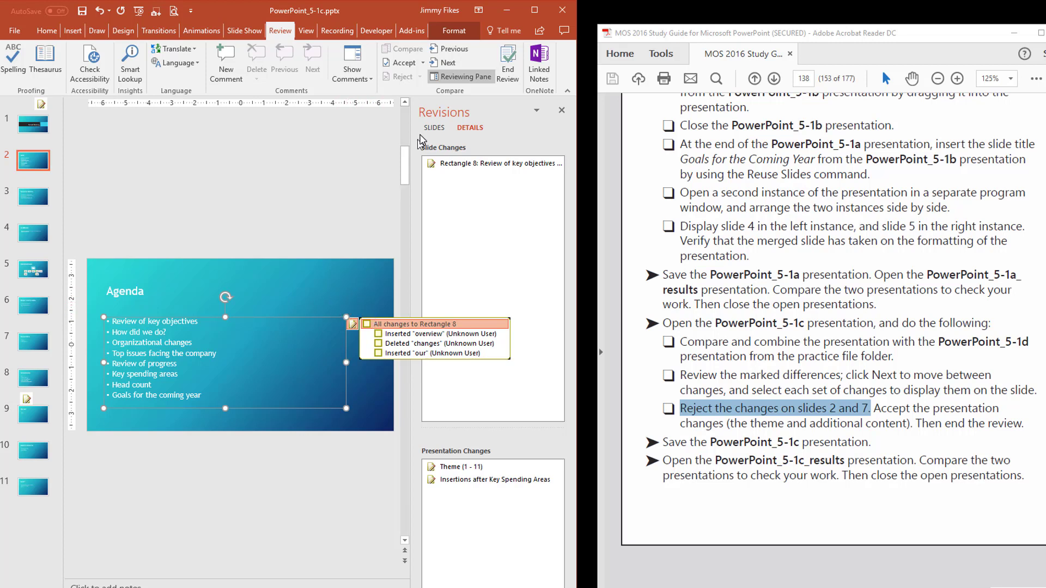
click(401, 82)
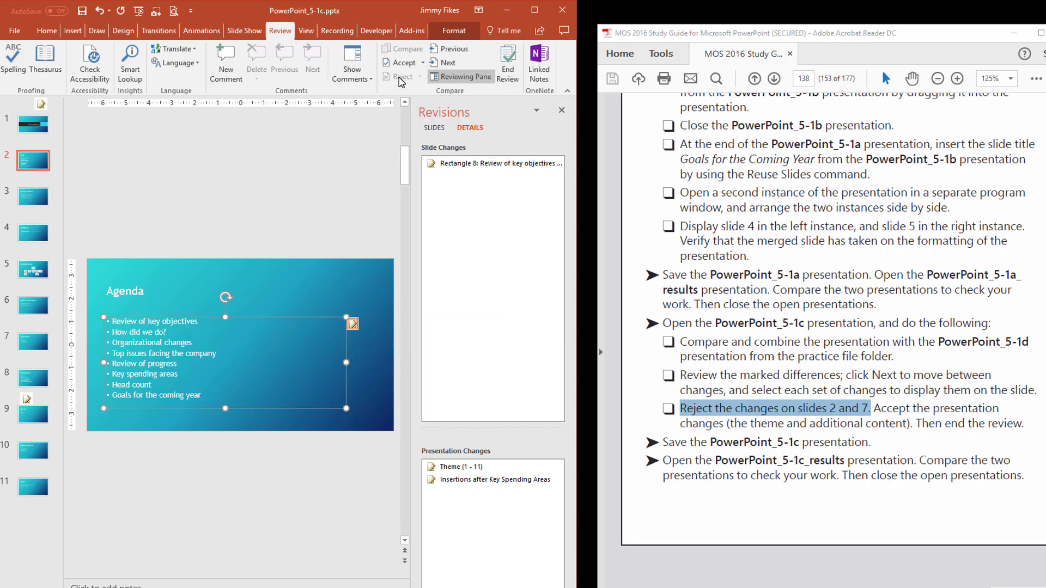
click(423, 62)
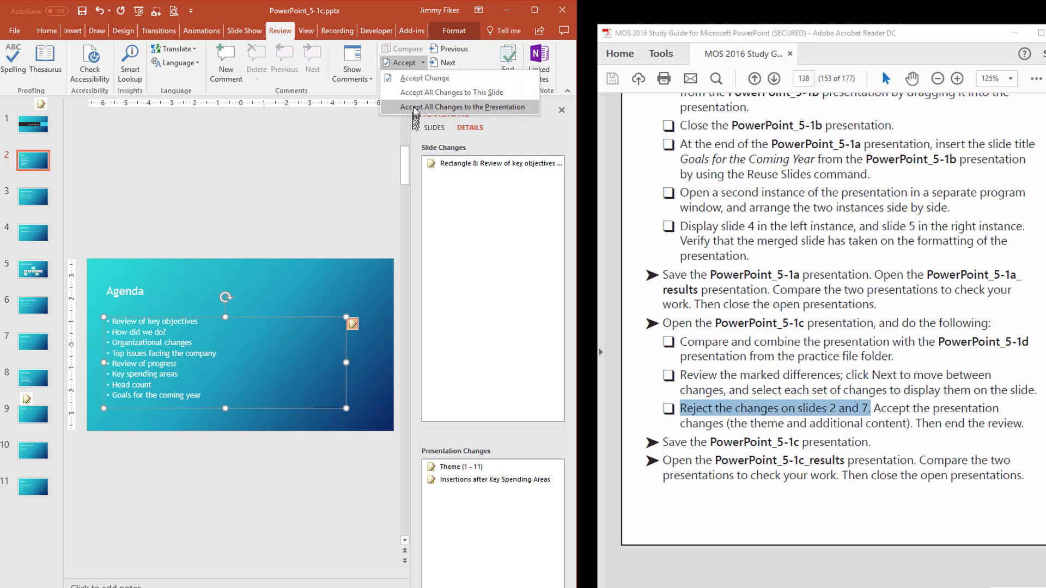
click(376, 143)
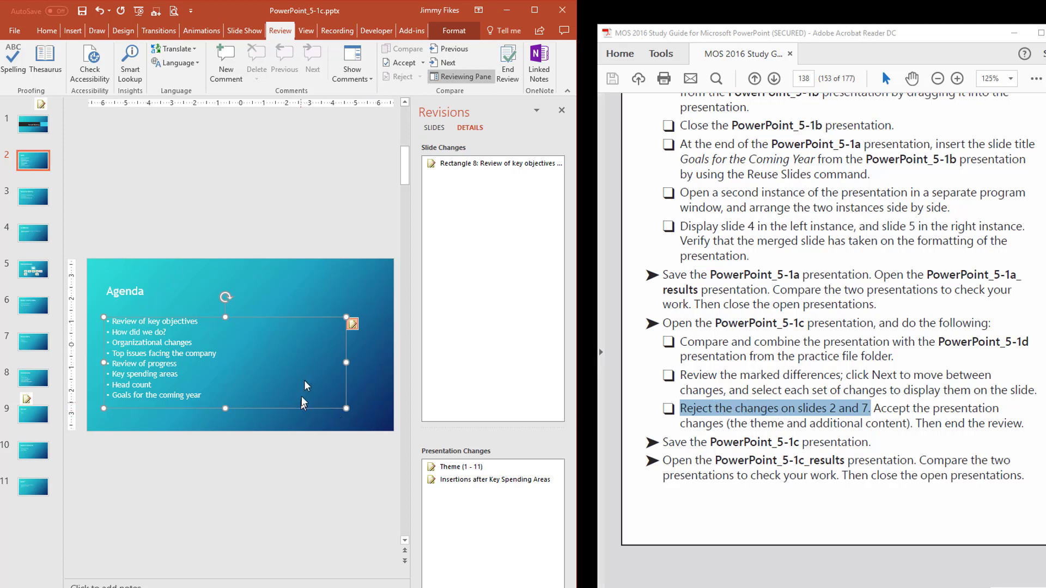
click(352, 324)
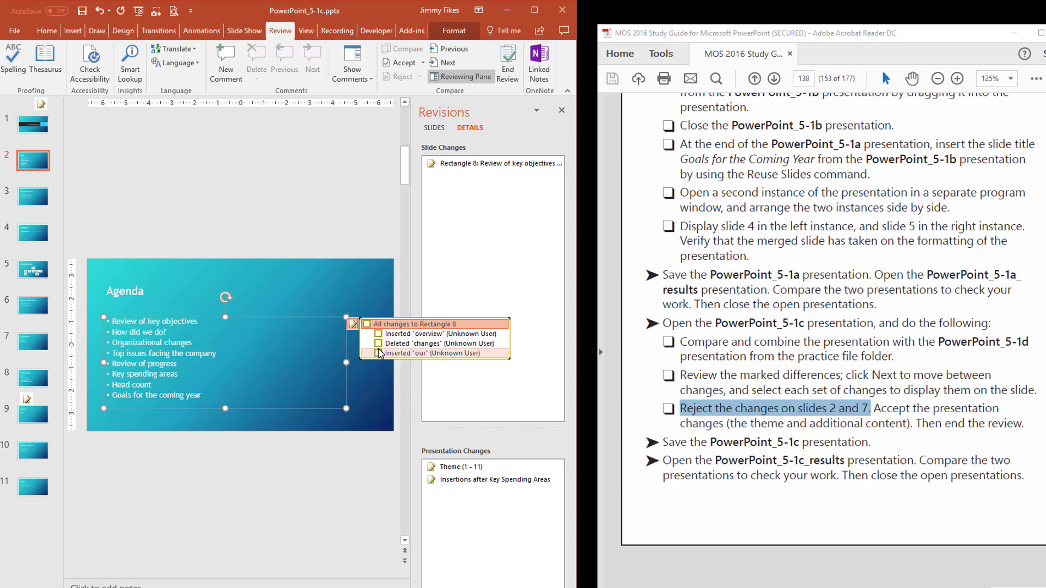
click(355, 238)
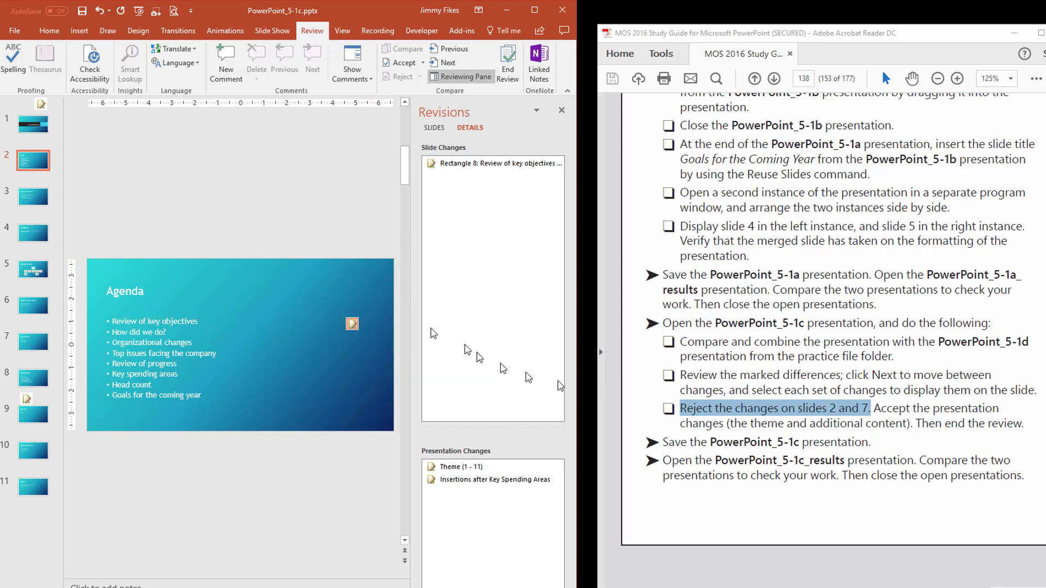
On slide 7, view the inserted 'Our' title change and close it without accepting
click(43, 343)
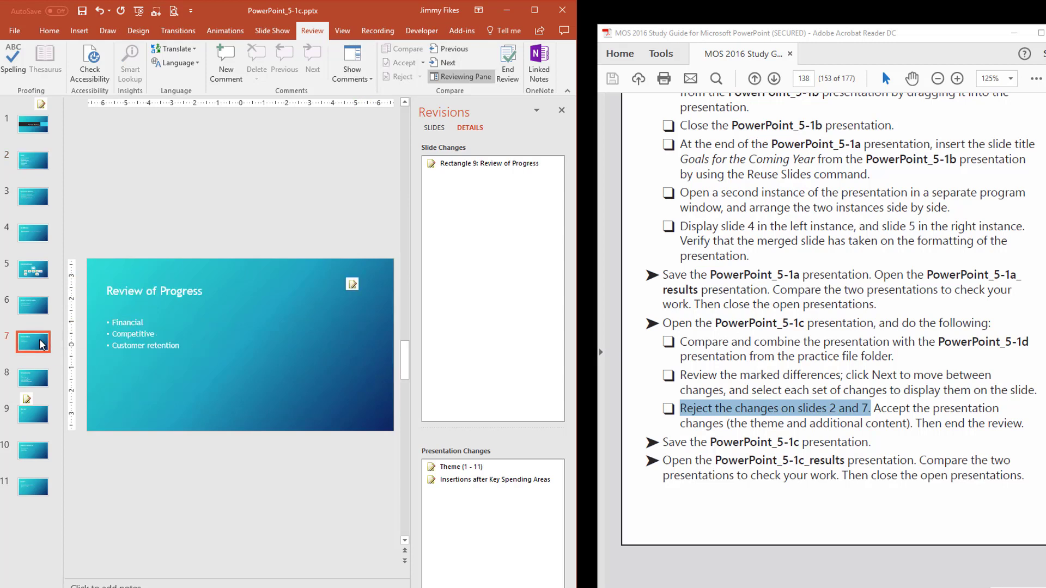
click(352, 283)
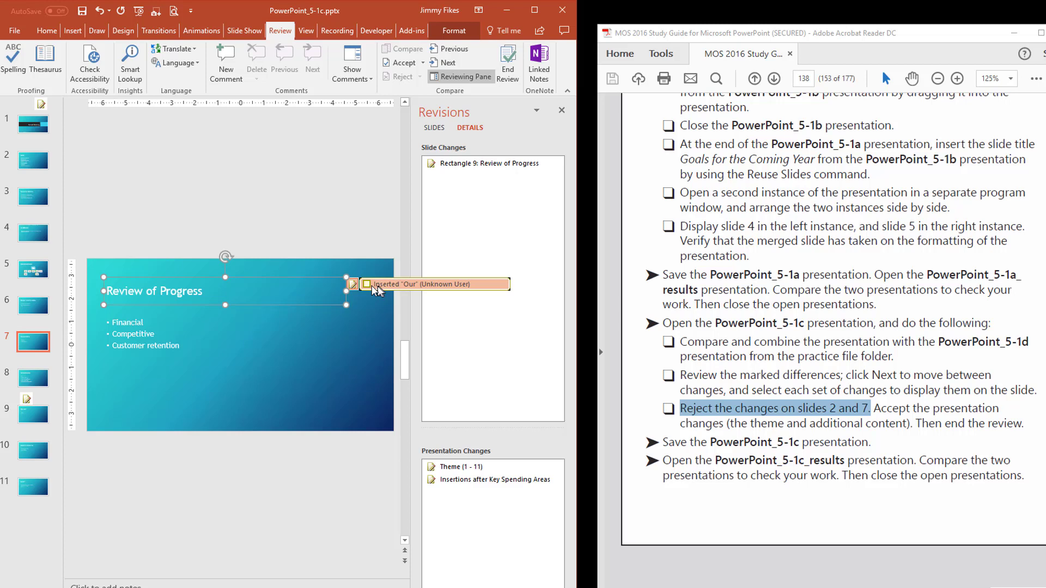
click(350, 331)
Highlight the study guide's reject instruction and the wording about accepting theme and additional content
drag(682, 410, 866, 408)
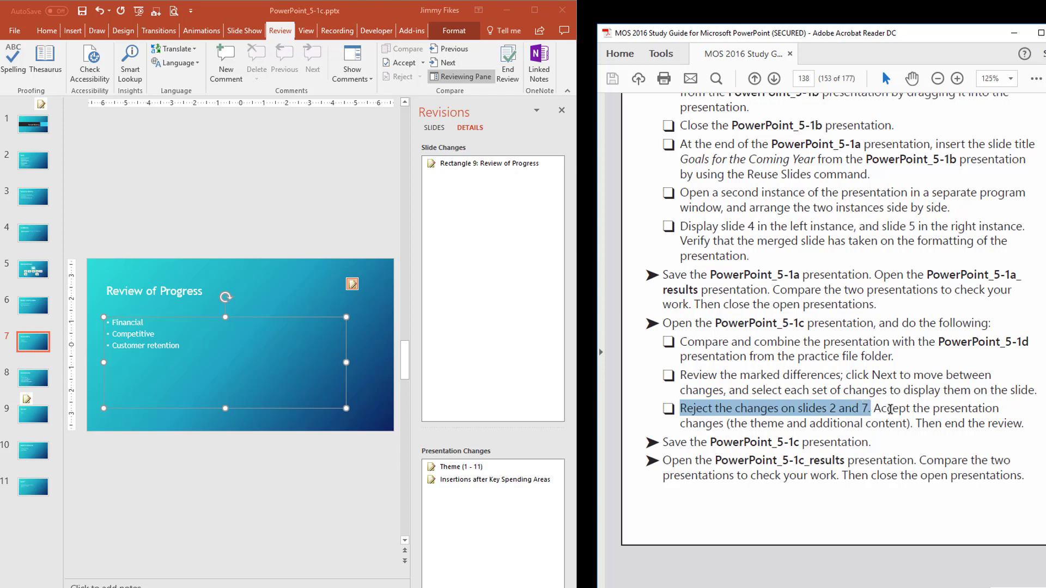
drag(890, 409, 891, 417)
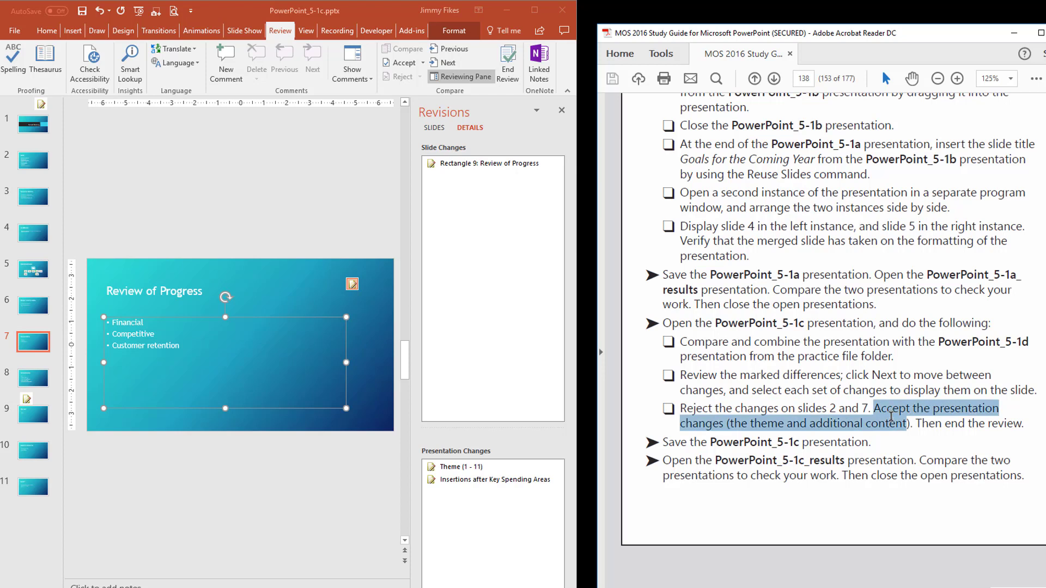
click(758, 442)
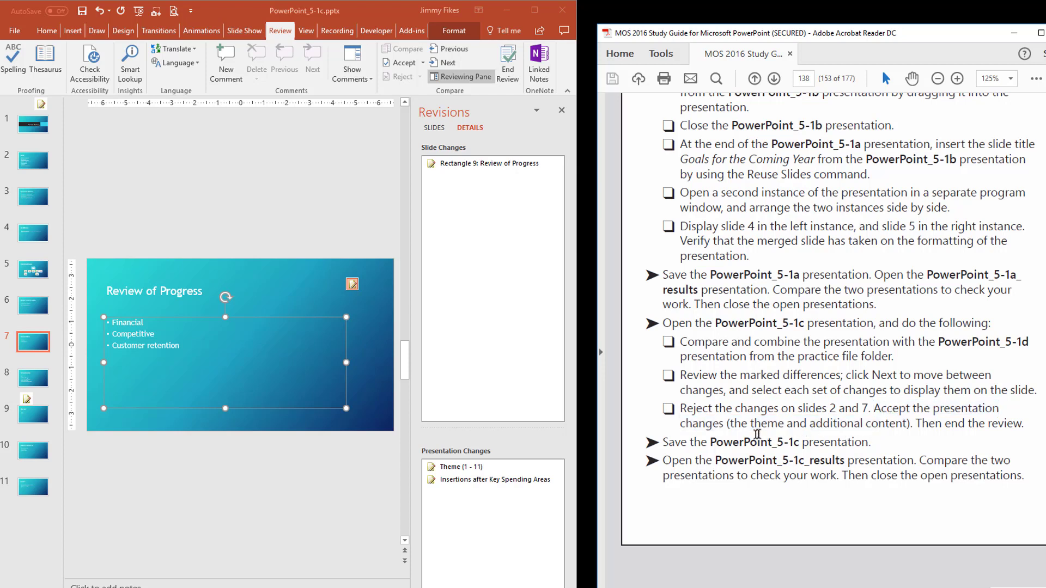
drag(731, 424, 52, 302)
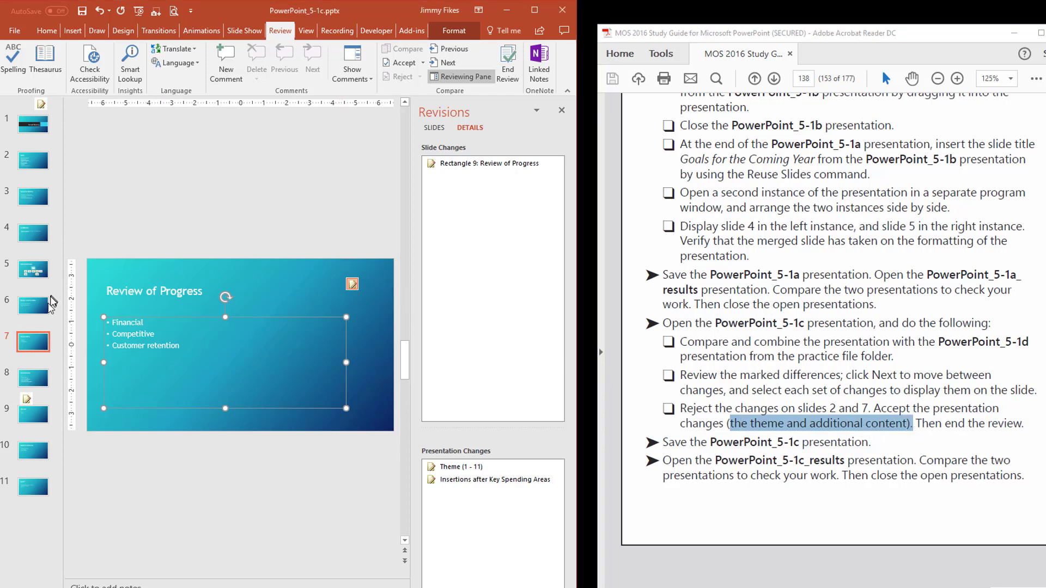
Accept the merged theme change from slide 1, turning all eleven slides orange
click(42, 105)
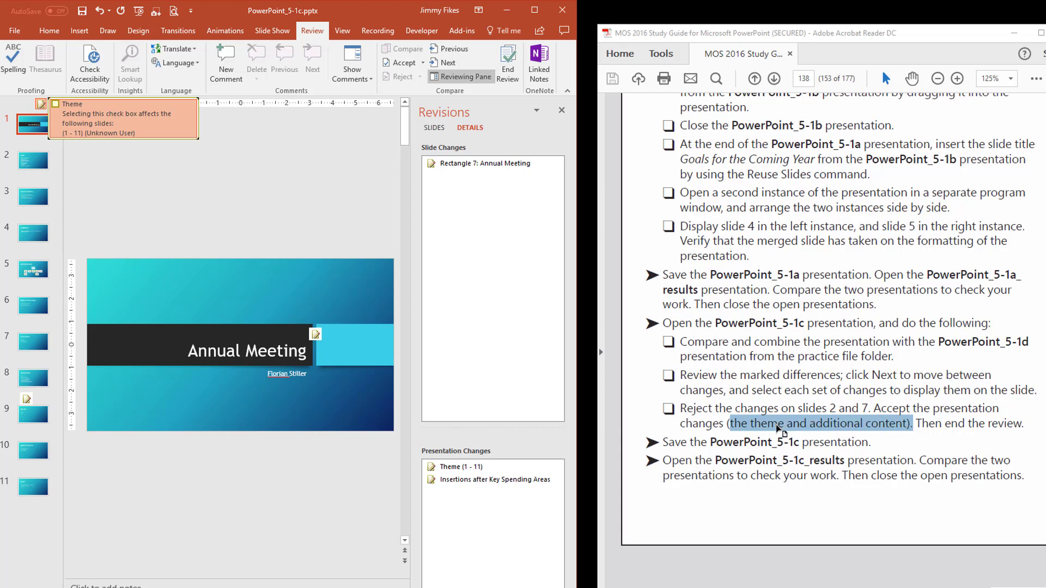
drag(777, 428, 82, 120)
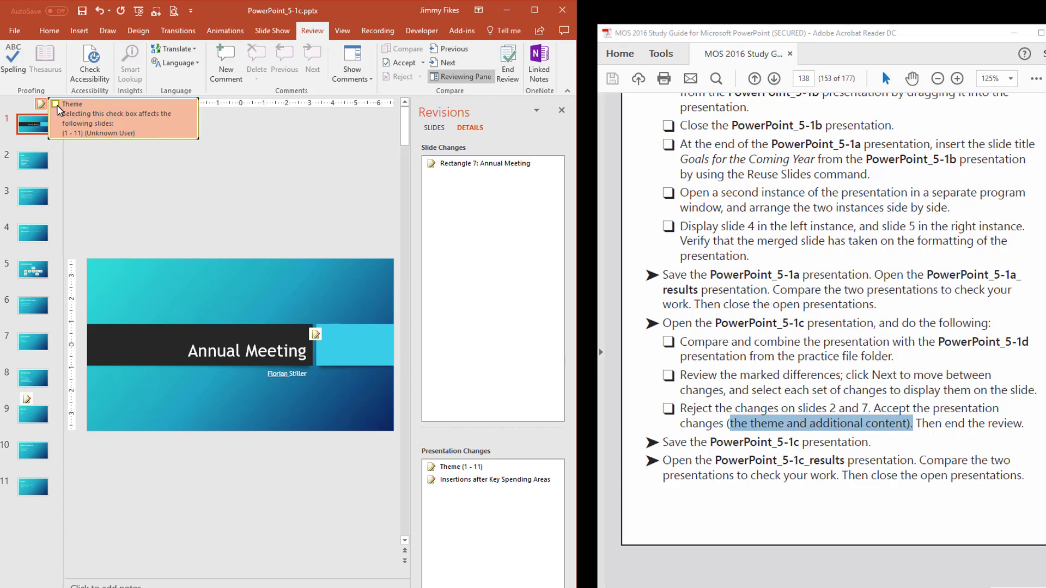
click(56, 104)
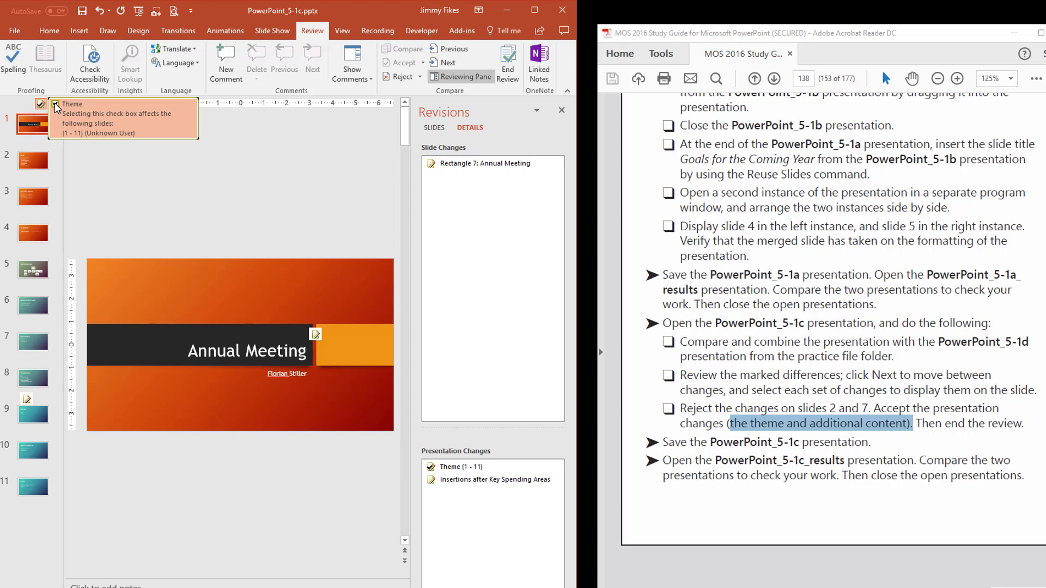